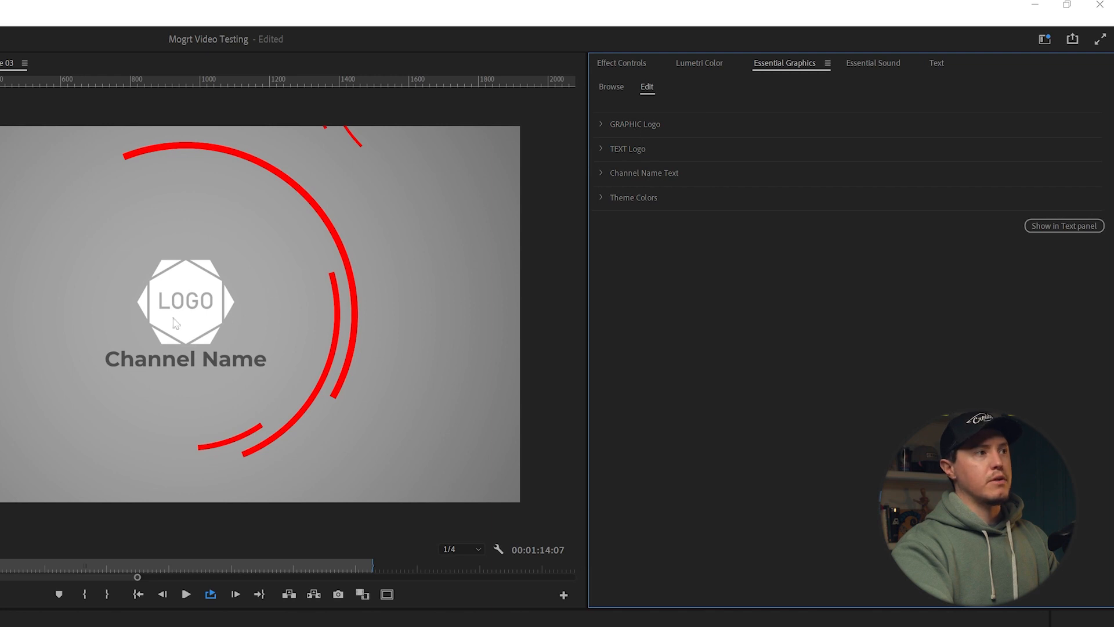
# Examine the logo intro template's TEXT Logo and Theme Colors control groups, and collapse them again
pyautogui.click(601, 123)
pyautogui.click(600, 123)
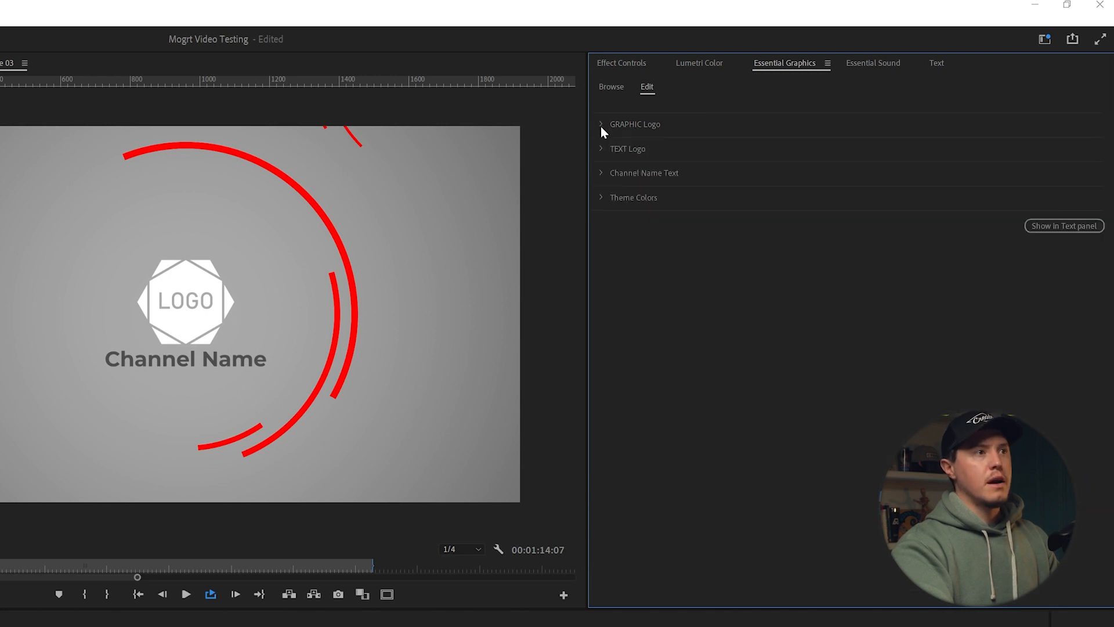
pyautogui.click(601, 148)
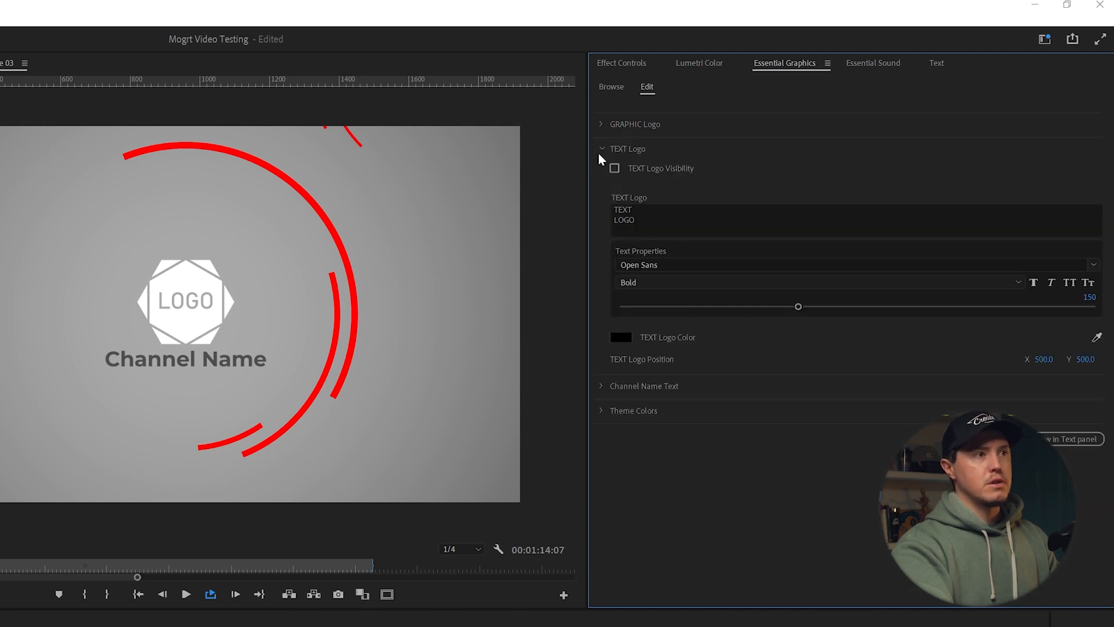
pyautogui.click(602, 150)
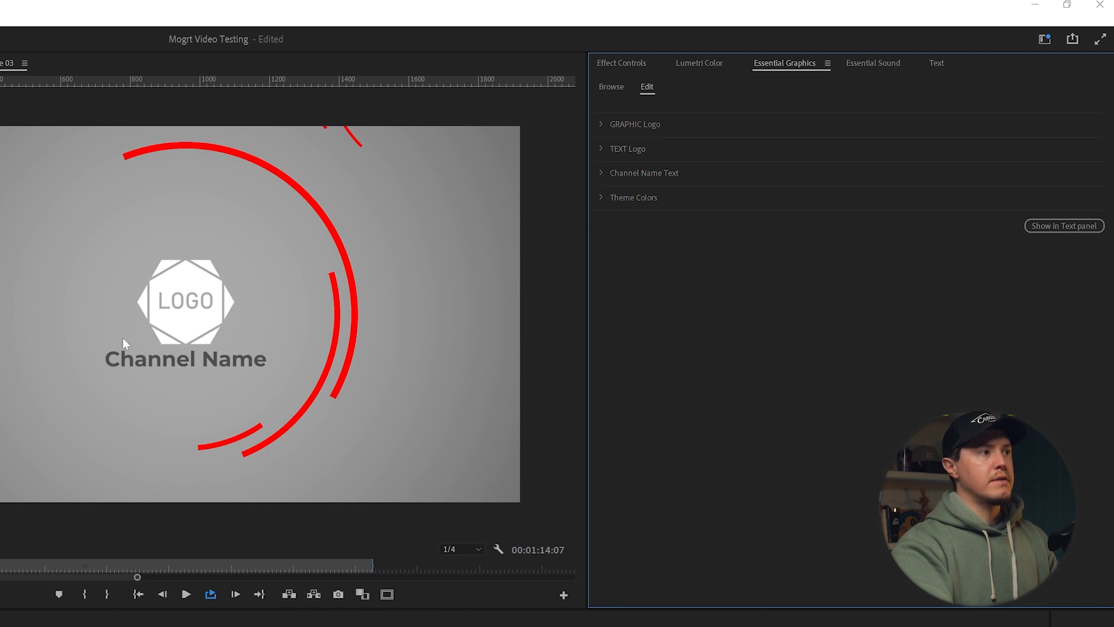
pyautogui.click(601, 199)
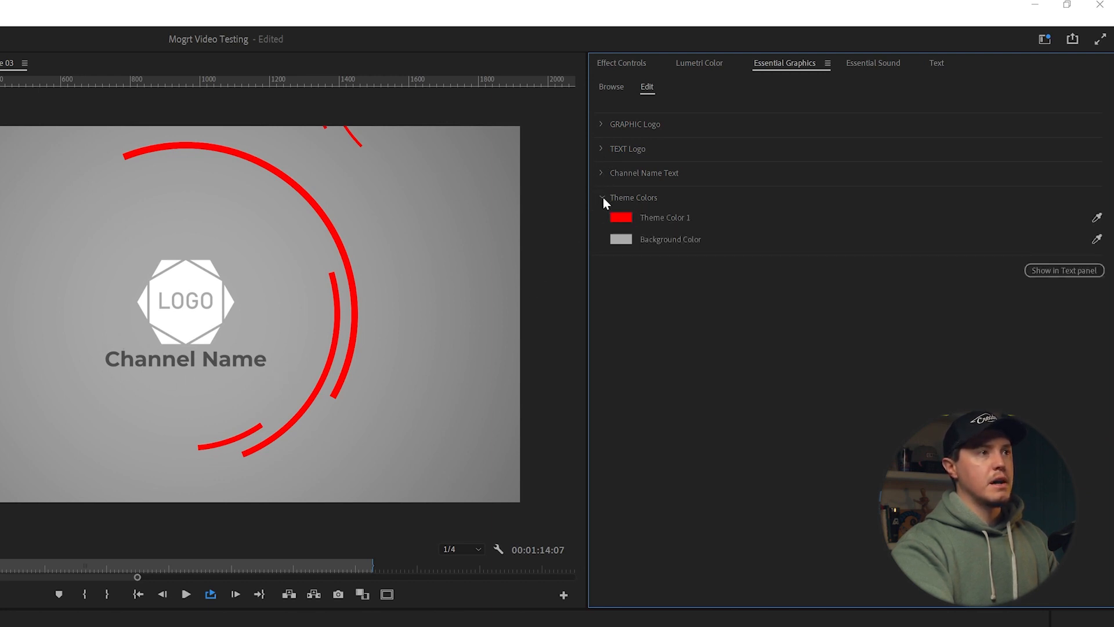
pyautogui.click(602, 197)
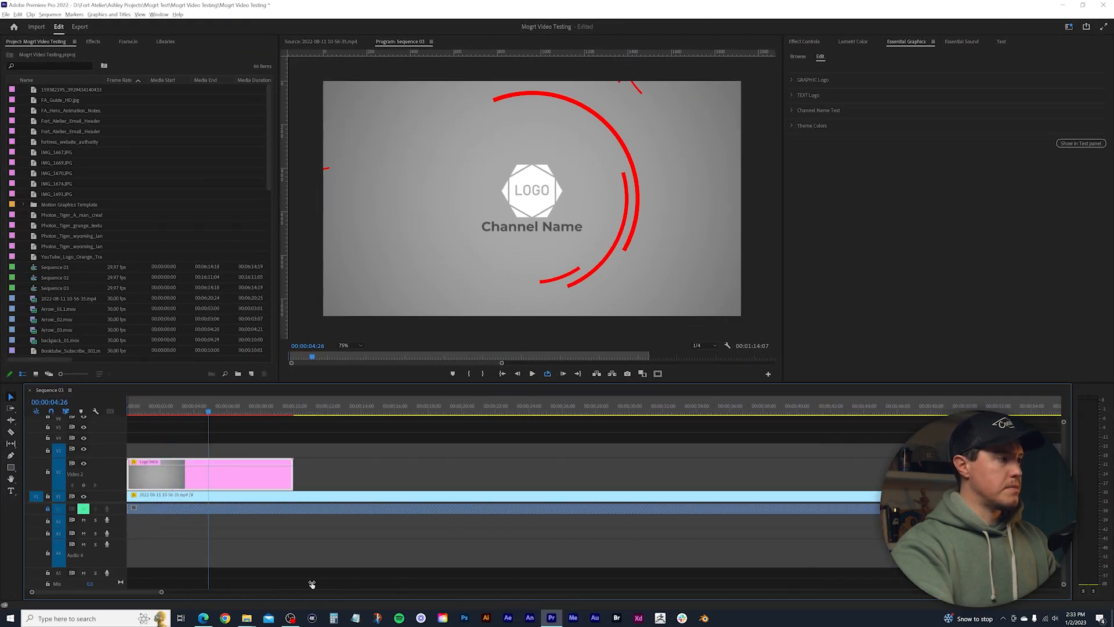
# Enlarge the timeline scale and scrub the Logo Intro clip just past five seconds to preview the circle animation
pyautogui.press('=')
pyautogui.press('=')
pyautogui.moveTo(240, 412)
pyautogui.mouseDown()
pyautogui.moveTo(137, 407)
pyautogui.moveTo(323, 399)
pyautogui.moveTo(231, 409)
pyautogui.moveTo(252, 398)
pyautogui.mouseUp()
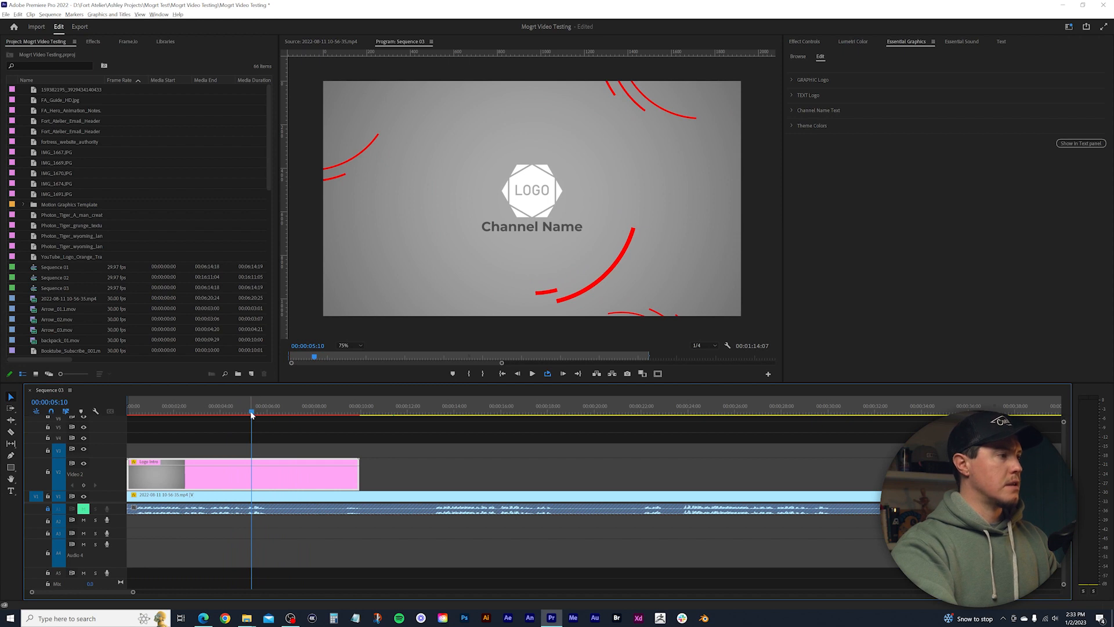
pyautogui.moveTo(252, 414)
pyautogui.mouseDown()
pyautogui.moveTo(261, 413)
pyautogui.moveTo(227, 419)
pyautogui.moveTo(253, 407)
pyautogui.mouseUp()
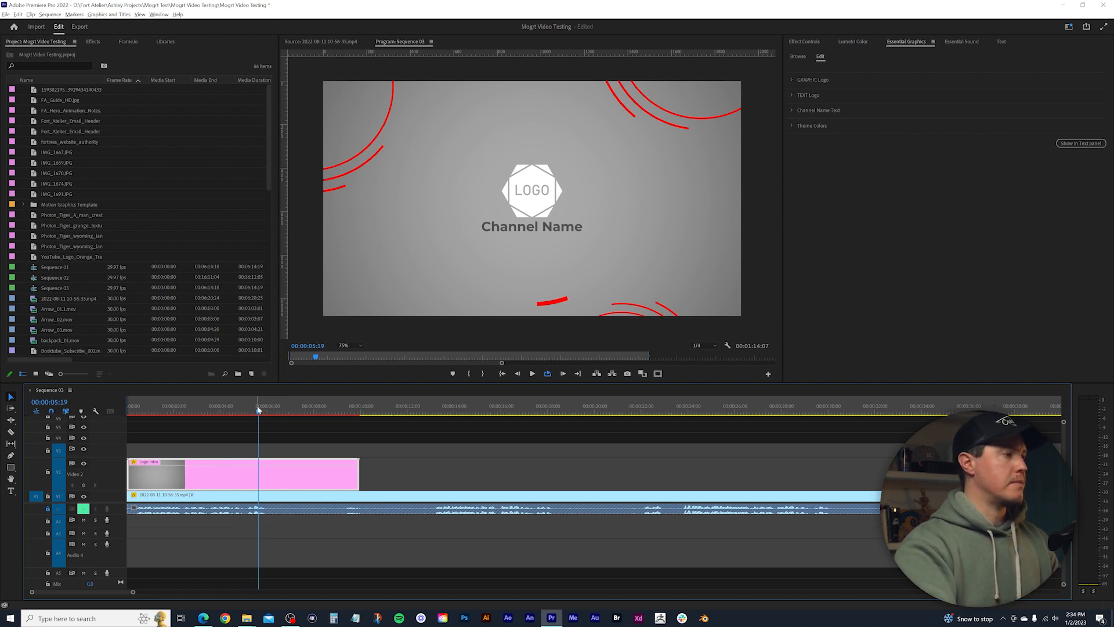
pyautogui.moveTo(262, 411); pyautogui.dragTo(270, 409)
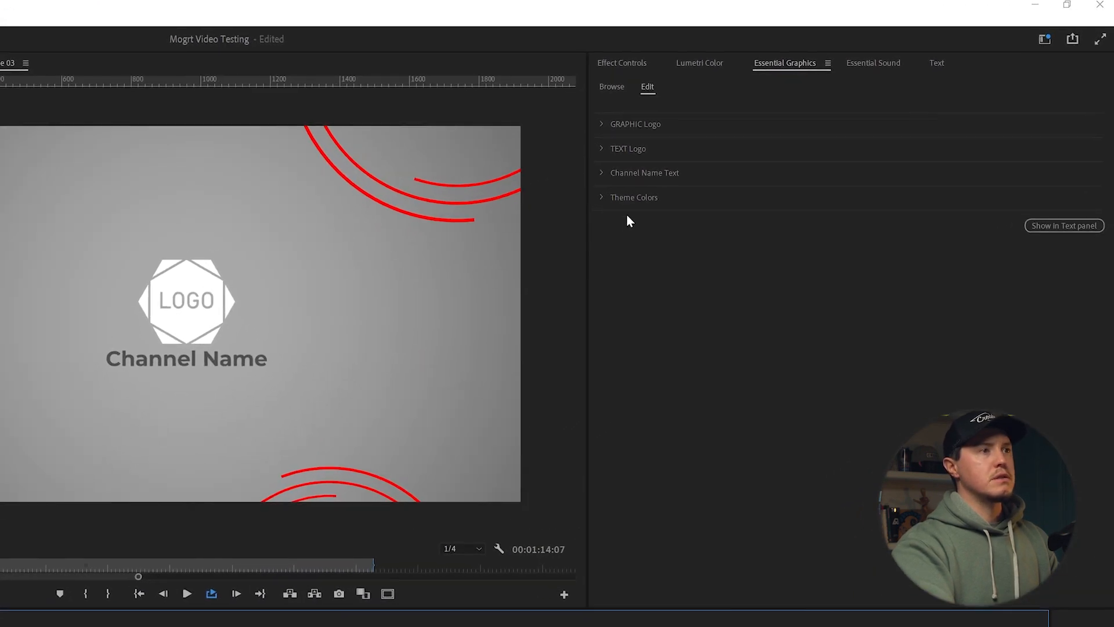
# Replace the GRAPHIC Logo placeholder image with the solid white alpha Fort Atelier logo file, keeping Logo Visibility on
pyautogui.click(601, 125)
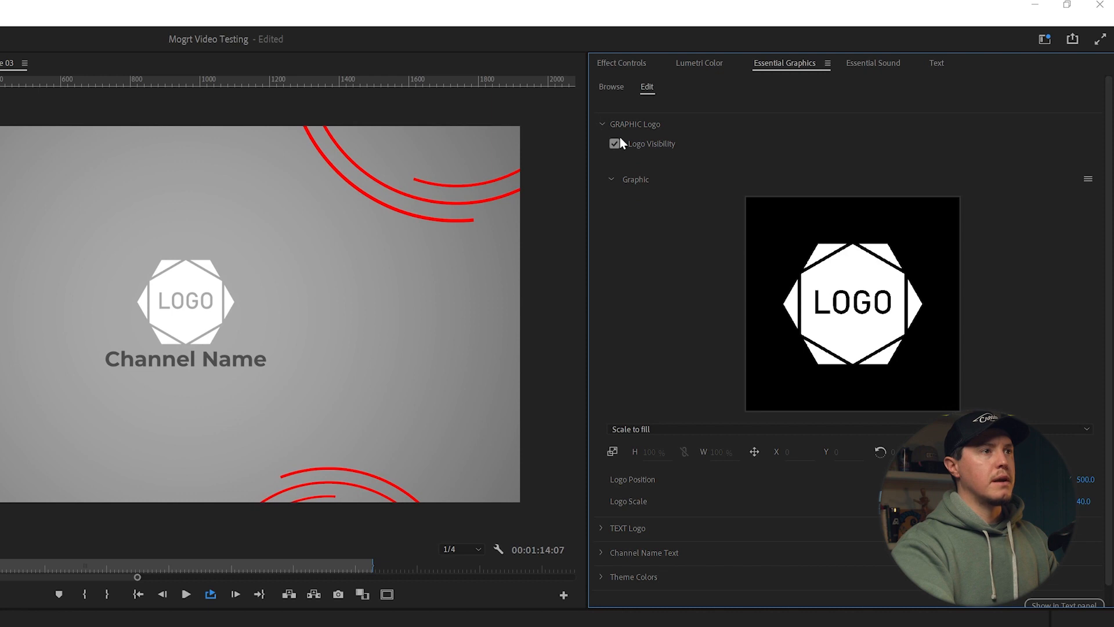
pyautogui.click(614, 143)
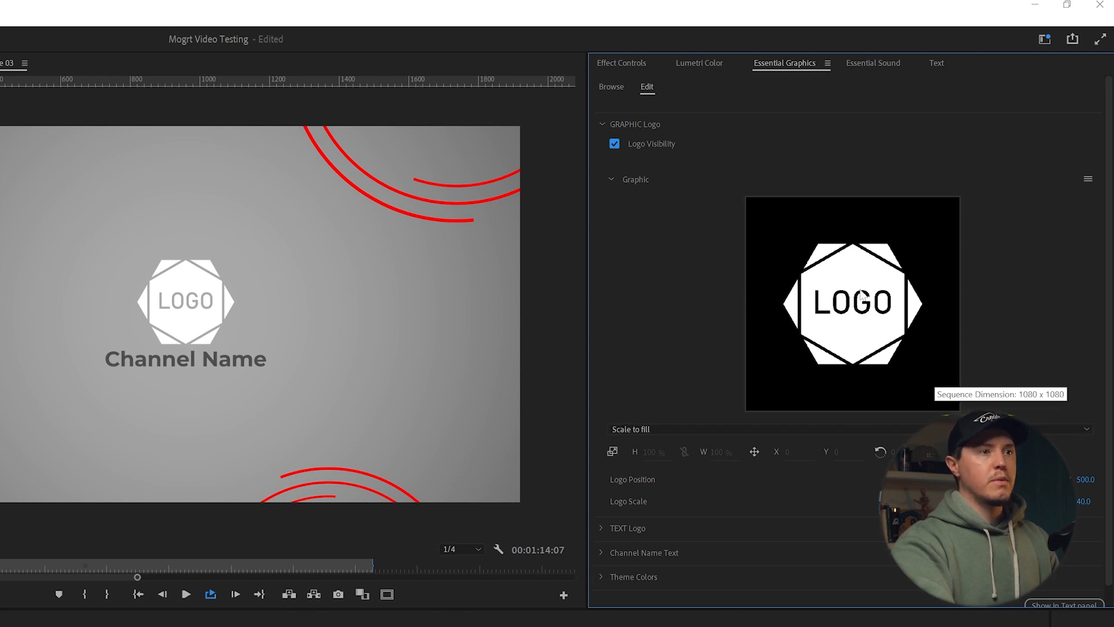
pyautogui.click(1087, 178)
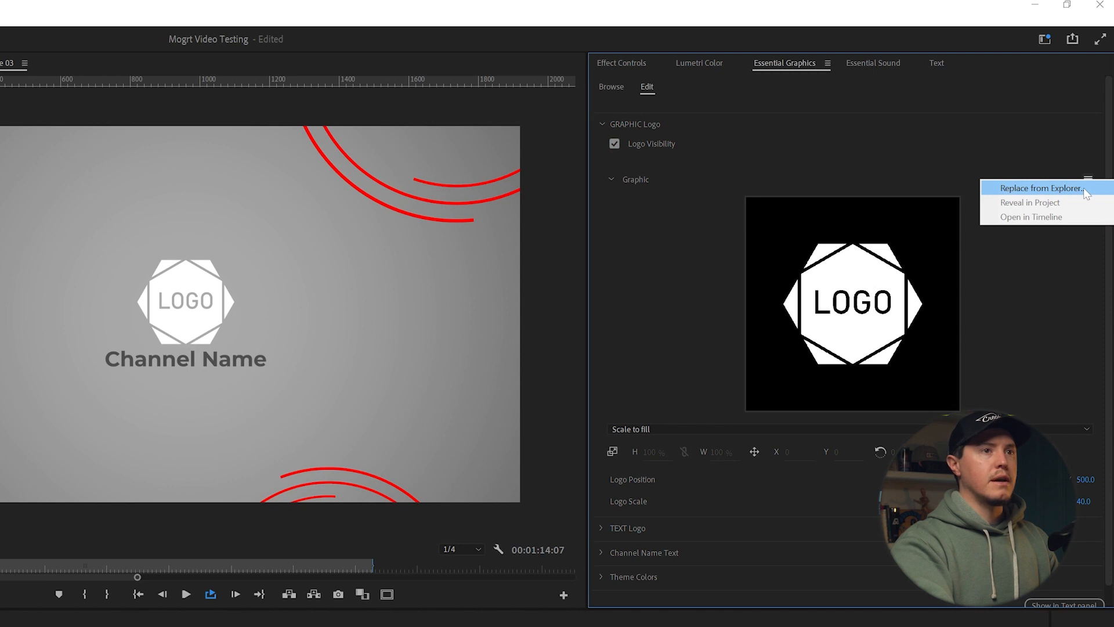
pyautogui.click(1071, 164)
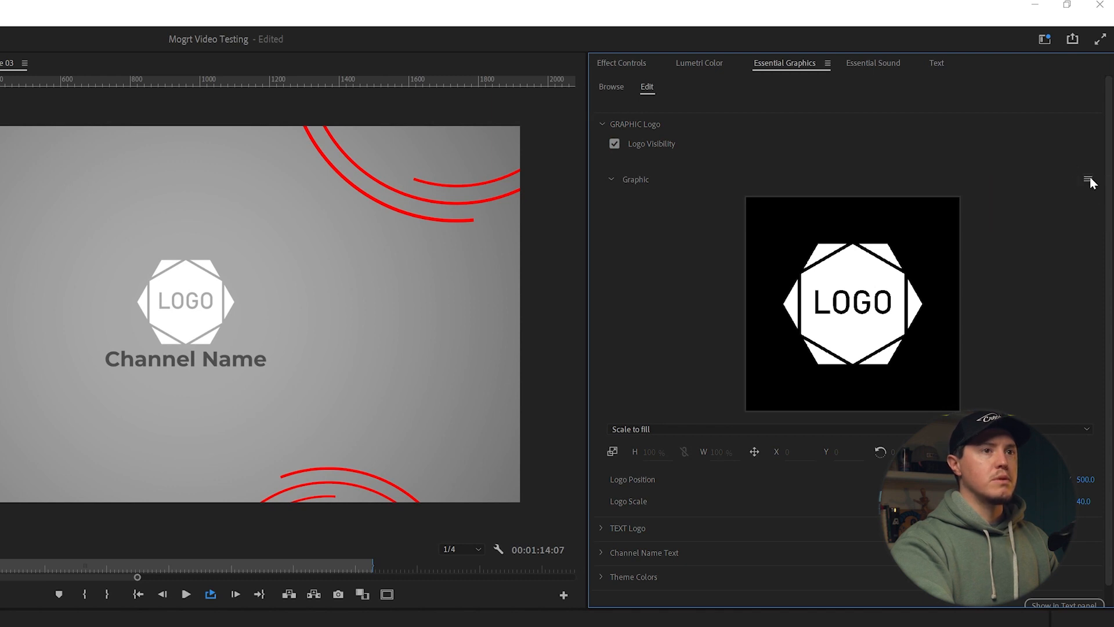
pyautogui.click(1089, 181)
pyautogui.click(1063, 185)
pyautogui.click(9, 415)
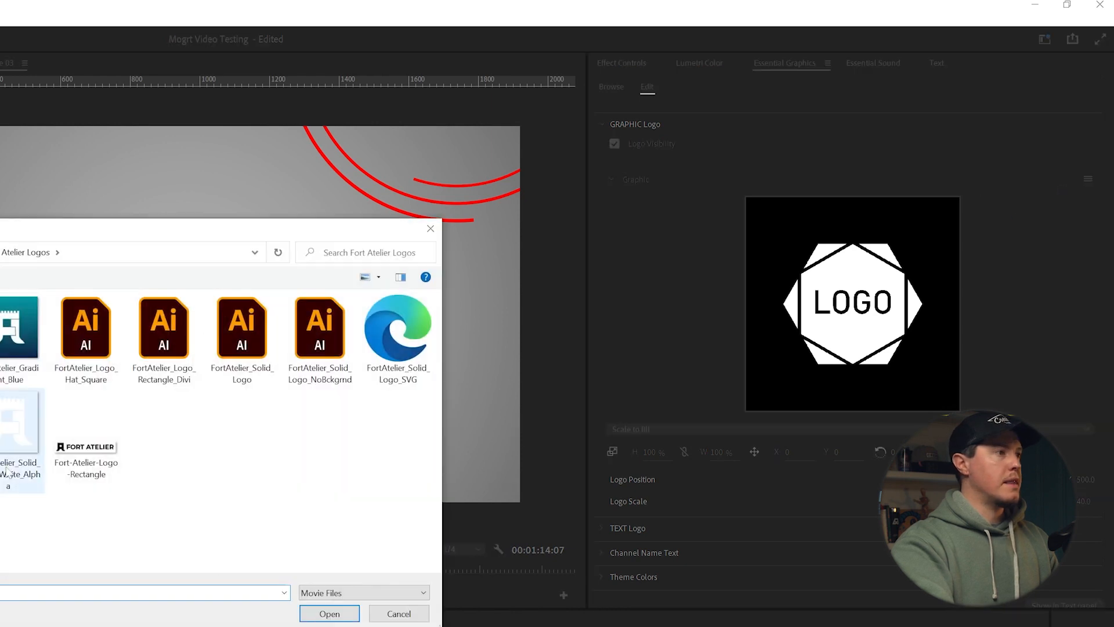
pyautogui.click(329, 614)
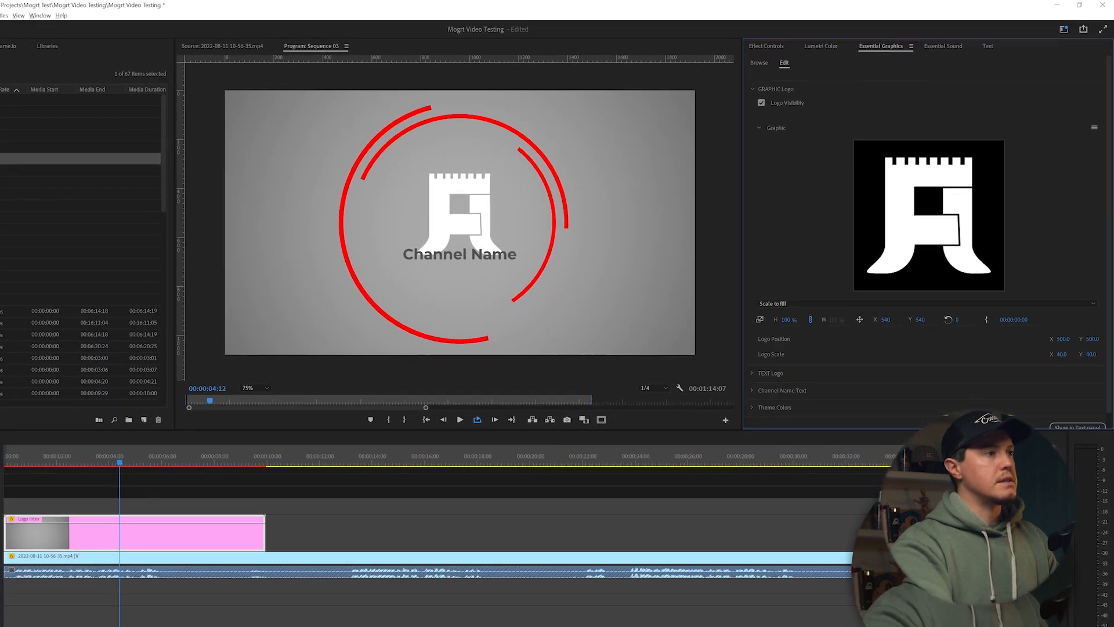
# Try a Logo Scale of 34 and a shifted Logo Position, undo the trial moves, and restore the scale to 40
pyautogui.moveTo(1062, 354); pyautogui.dragTo(1058, 354)
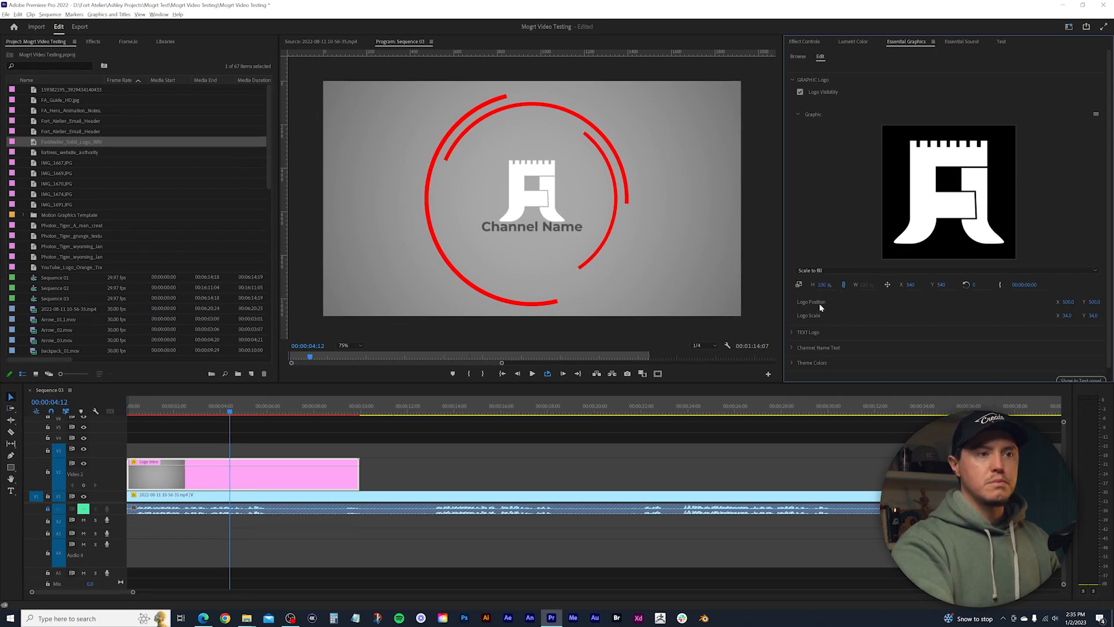
pyautogui.moveTo(1066, 302); pyautogui.dragTo(1093, 302)
pyautogui.hotkey('ctrl', 'z')
pyautogui.hotkey('ctrl', 'z')
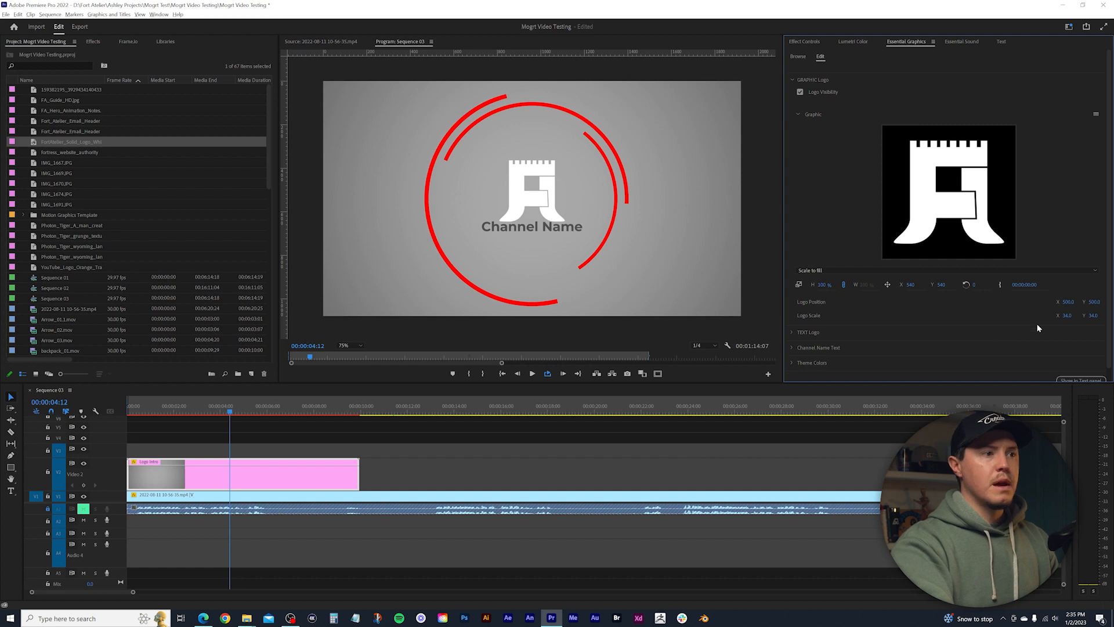
pyautogui.moveTo(1066, 315); pyautogui.dragTo(1054, 315)
pyautogui.hotkey('ctrl', 'z')
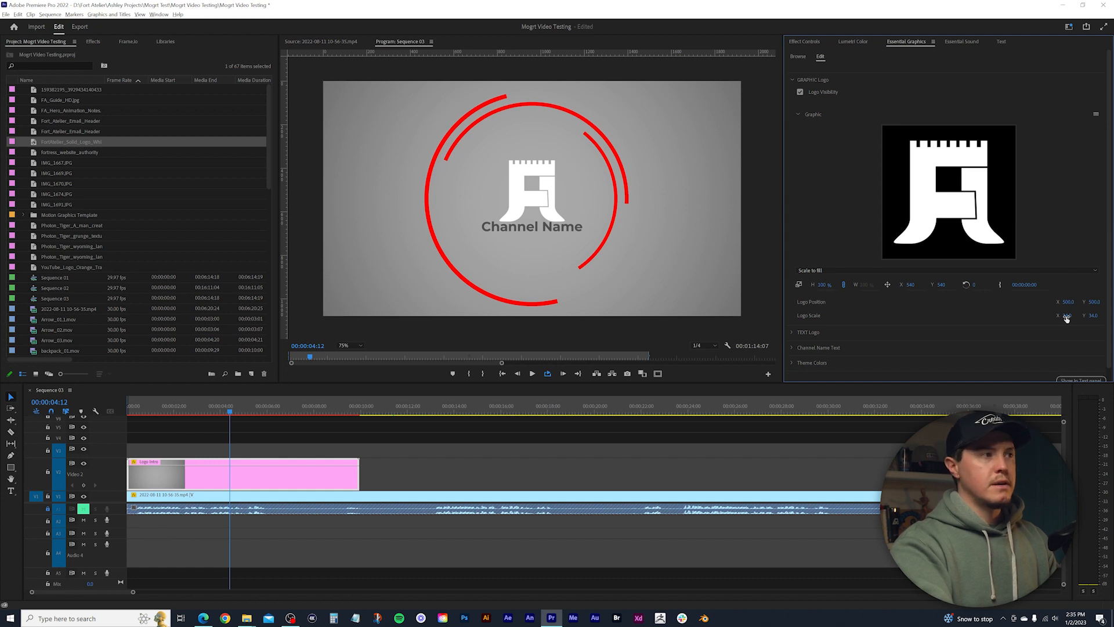
pyautogui.moveTo(1066, 317); pyautogui.dragTo(1069, 316)
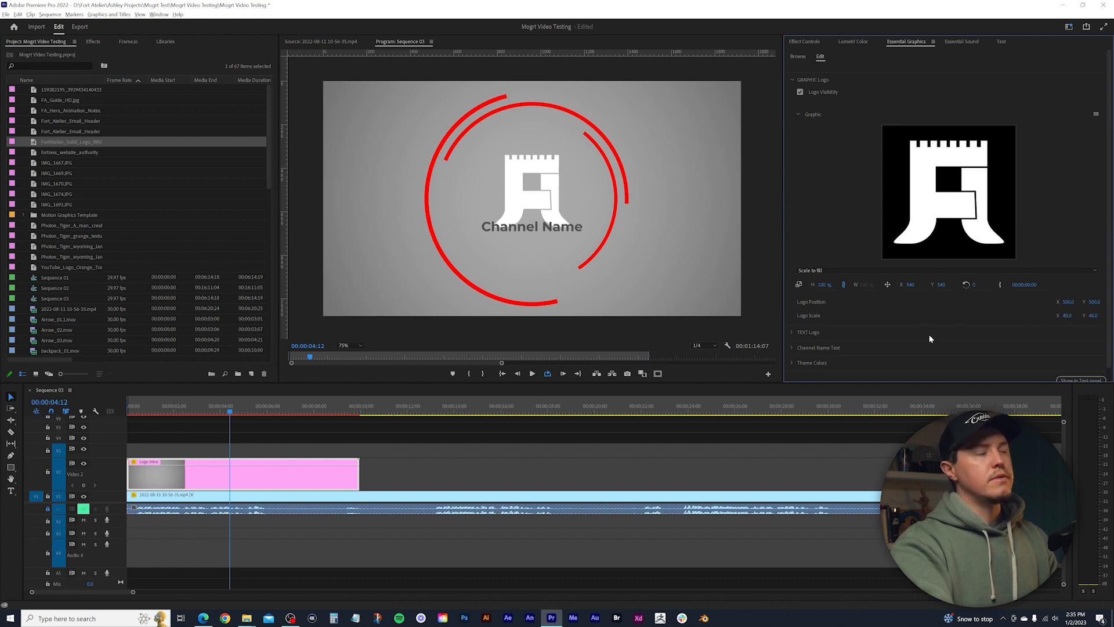
# Go to 00:00:01:04, where the circle surrounds the logo, and set the Logo Scale to 35 so it fits inside
pyautogui.click(231, 414)
pyautogui.moveTo(231, 414); pyautogui.dragTo(156, 422)
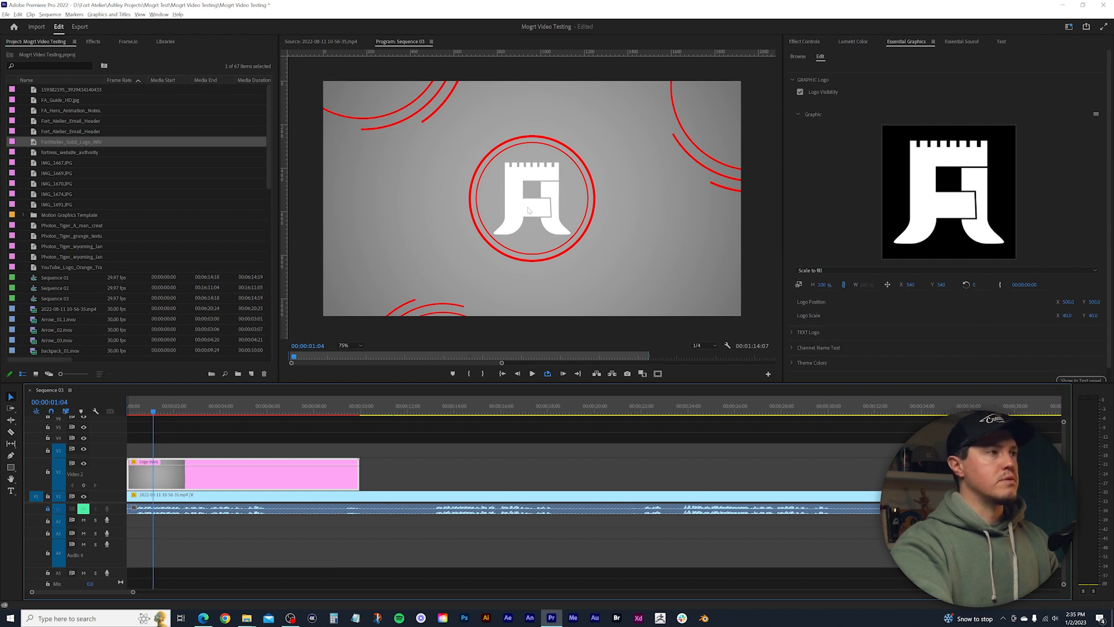
pyautogui.click(1067, 315)
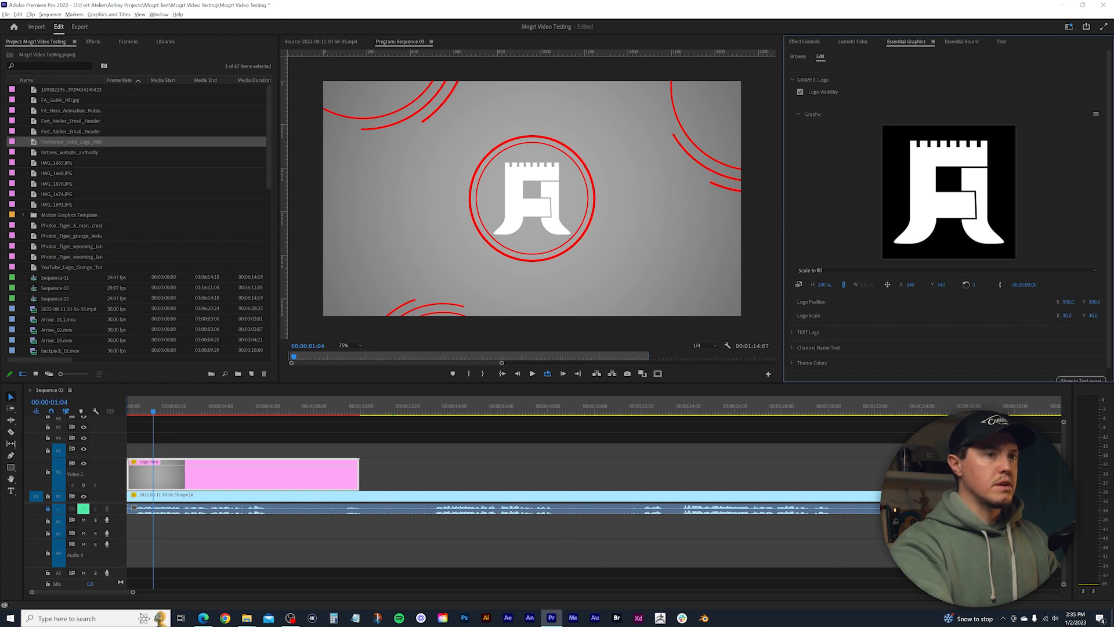
pyautogui.moveTo(1066, 315)
pyautogui.mouseDown()
pyautogui.moveTo(1043, 315)
pyautogui.moveTo(1066, 316)
pyautogui.mouseUp()
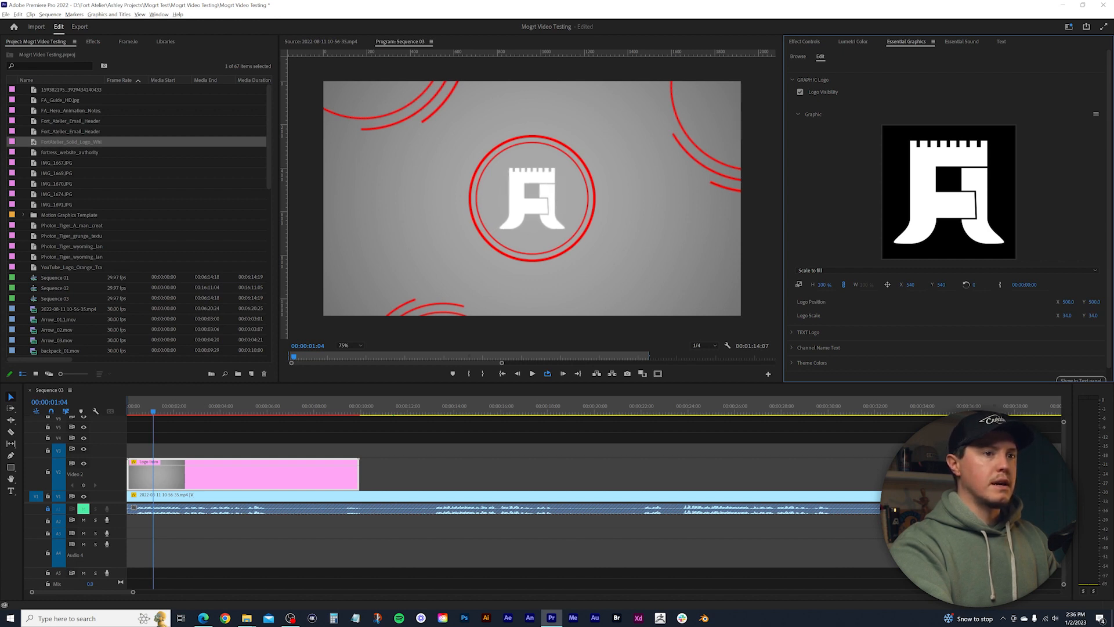
pyautogui.moveTo(1065, 315); pyautogui.dragTo(1065, 315)
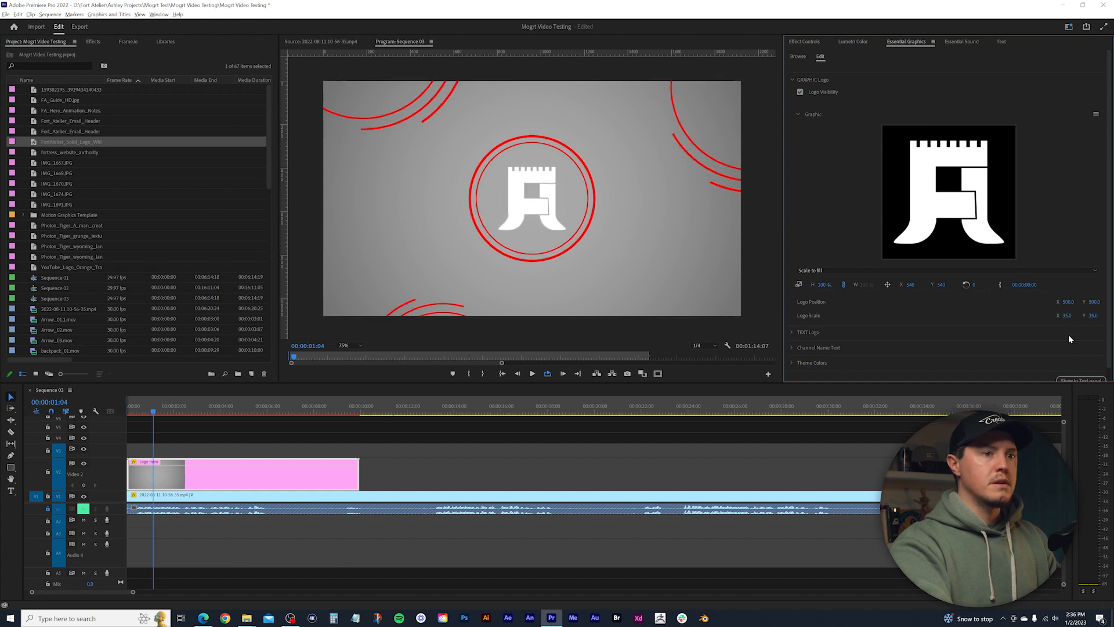
# Move the playhead to 00:00:04:05, collapse the GRAPHIC Logo settings and expand the Channel Name Text settings
pyautogui.moveTo(143, 410); pyautogui.dragTo(224, 413)
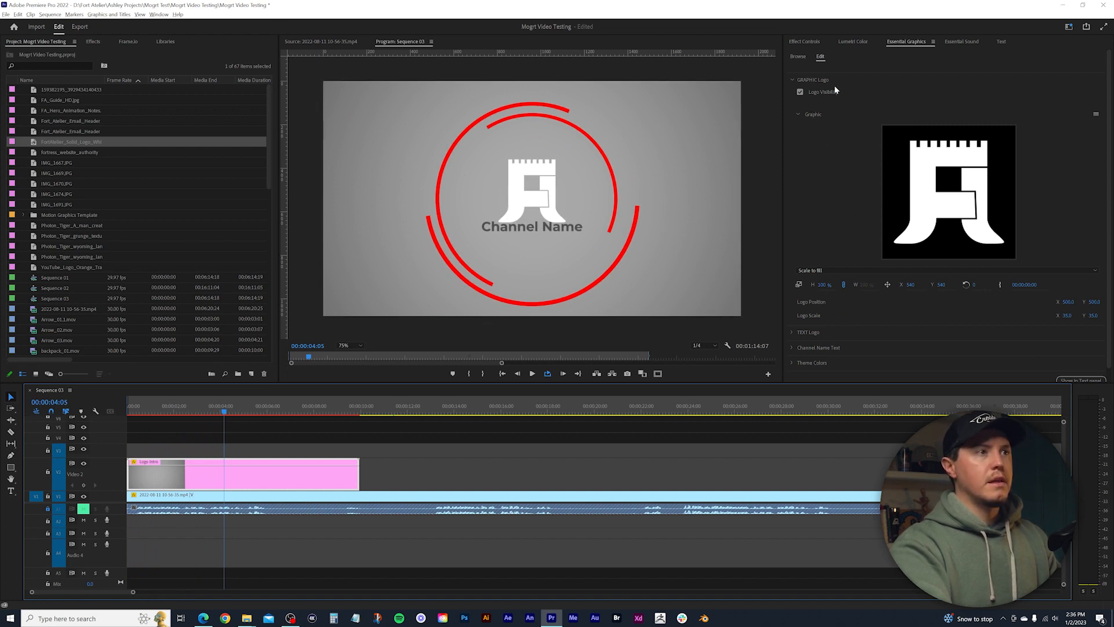
pyautogui.click(797, 114)
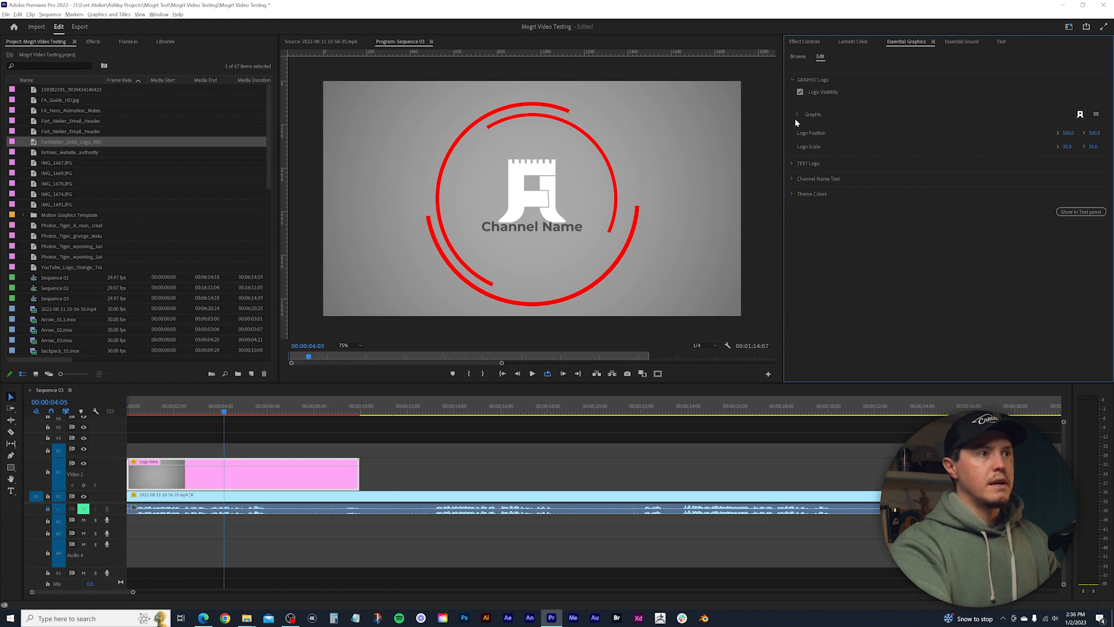
pyautogui.click(793, 80)
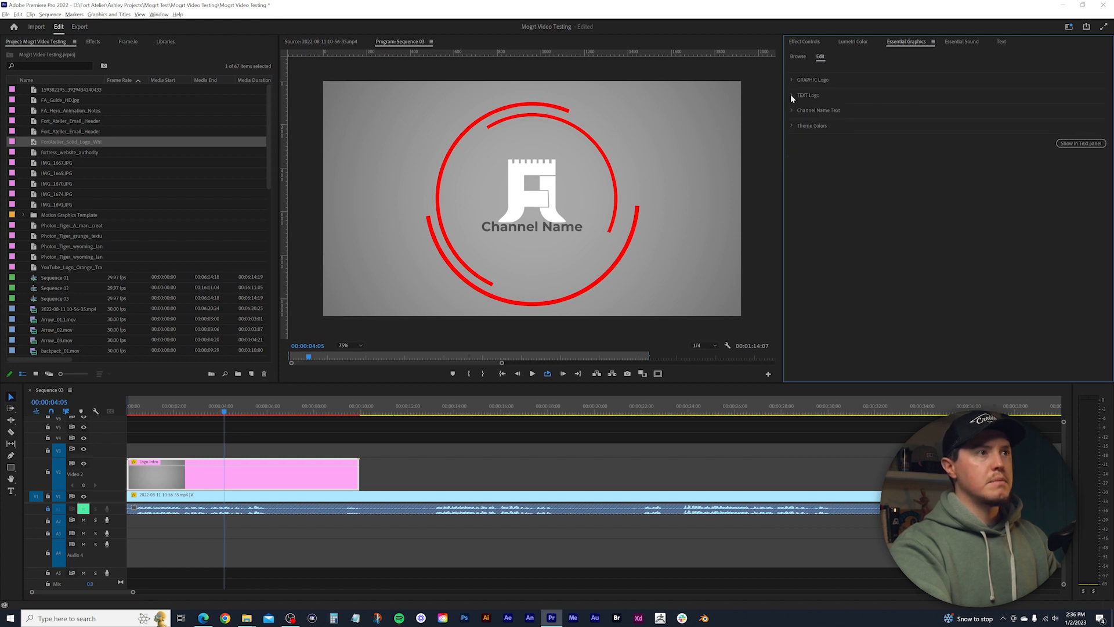
pyautogui.click(792, 111)
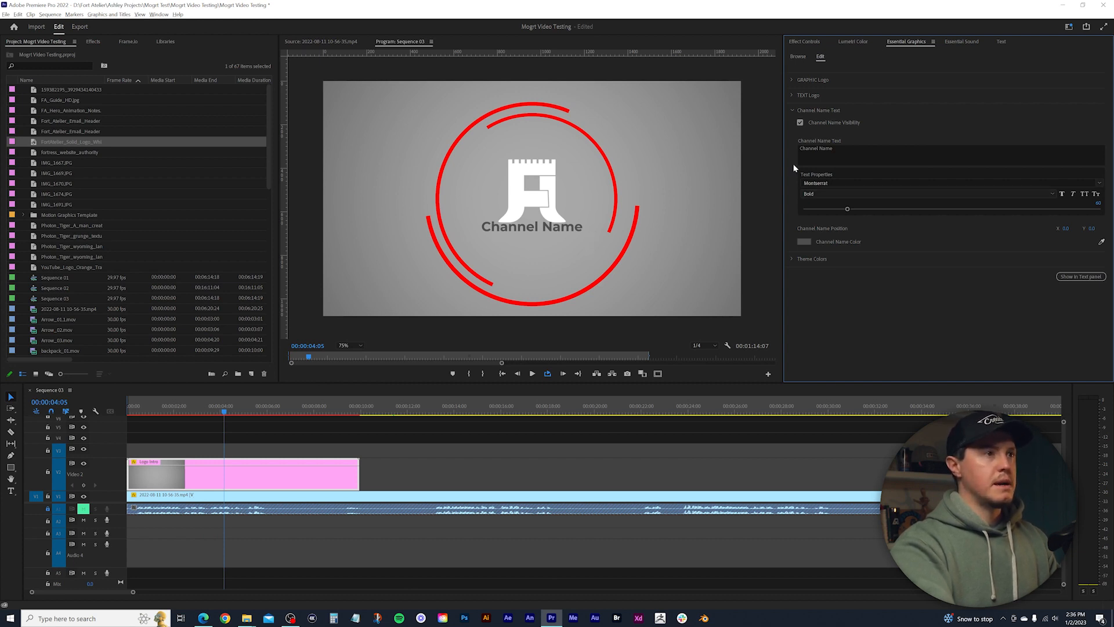
# Change the channel name text to "FORT ATELIER"
pyautogui.click(847, 148)
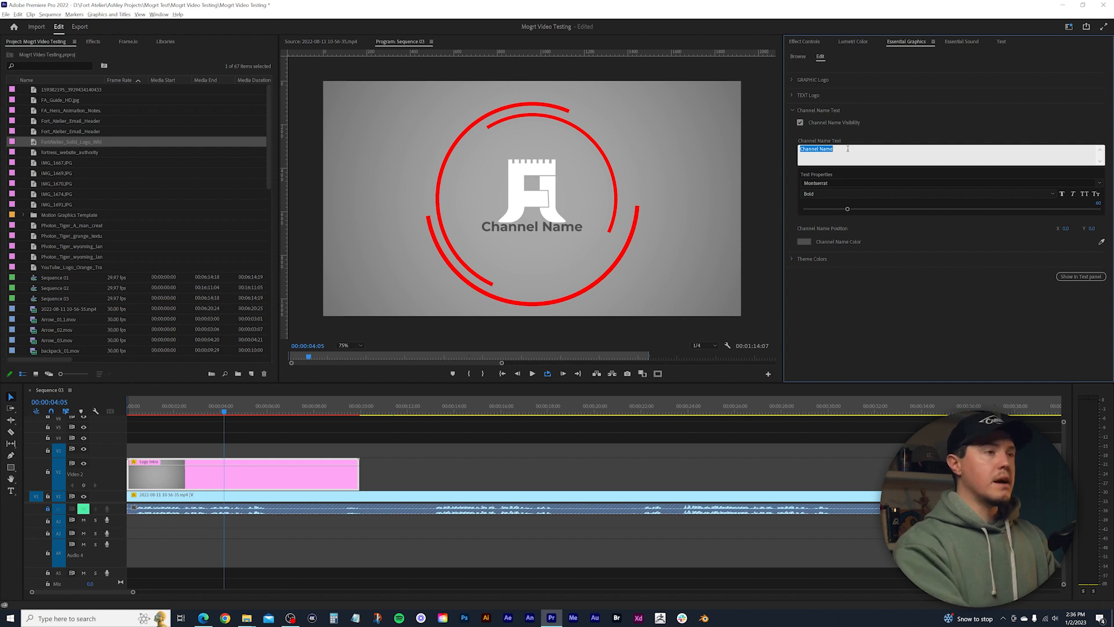
pyautogui.write('FORT ATELIER')
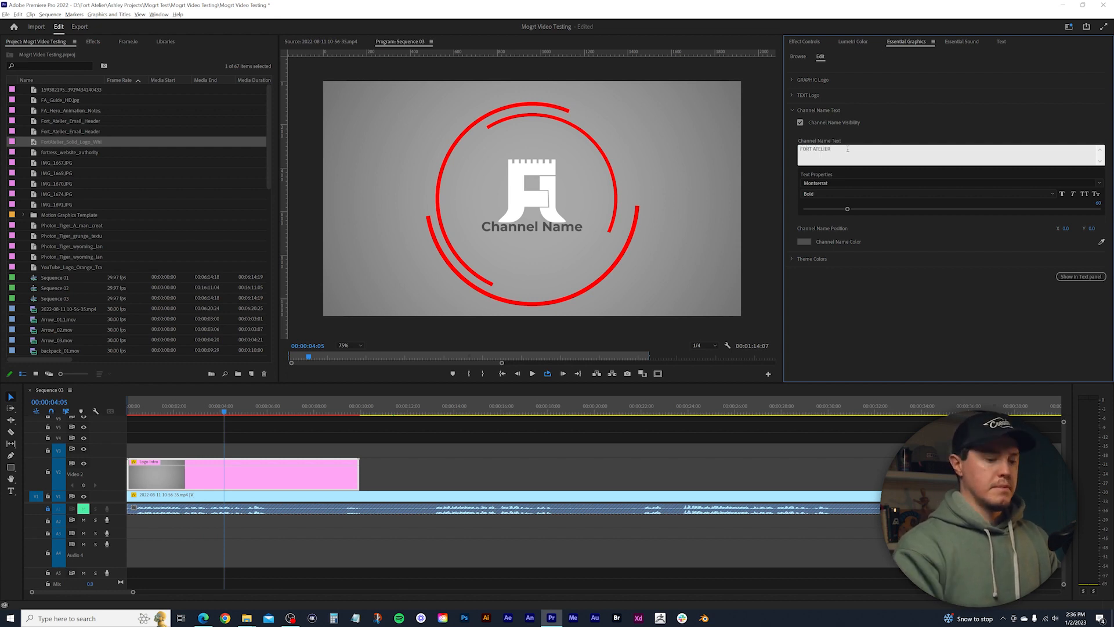
pyautogui.press('Return')
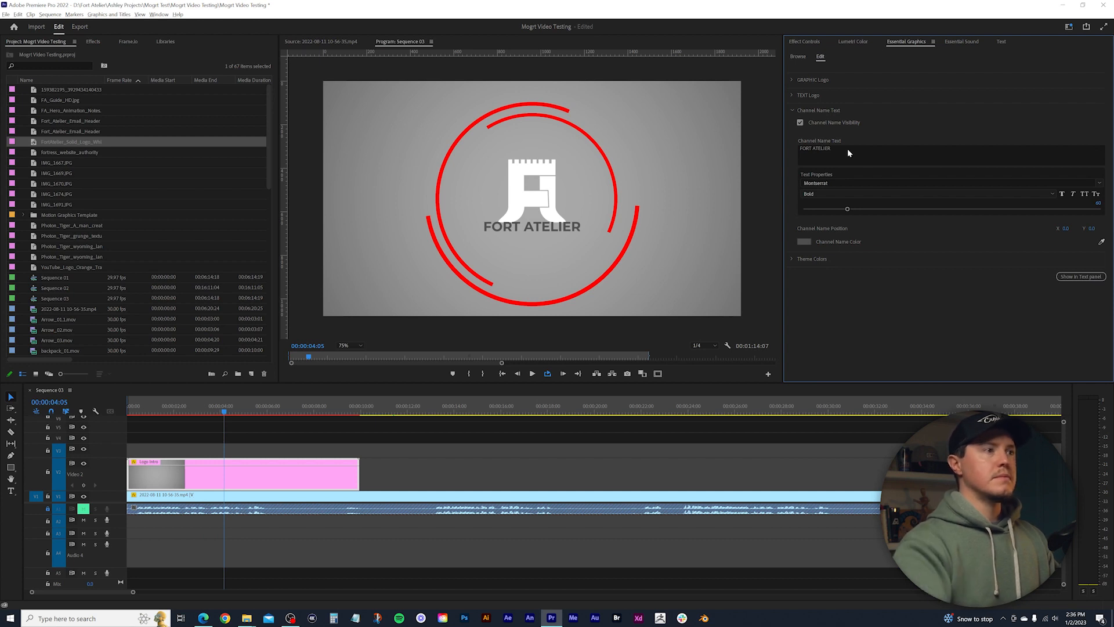
# Change the channel name text to "ANIMATION & MOTION DESIGN" and reduce its font size until the whole line fits, then scrub back over its reveal
pyautogui.click(833, 151)
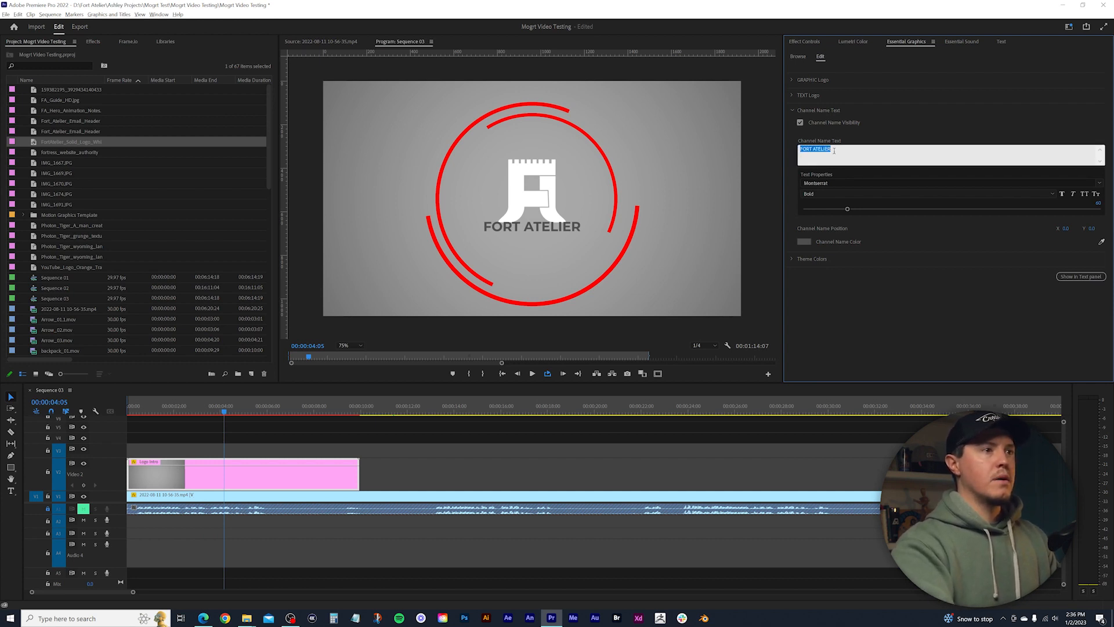
pyautogui.write('a')
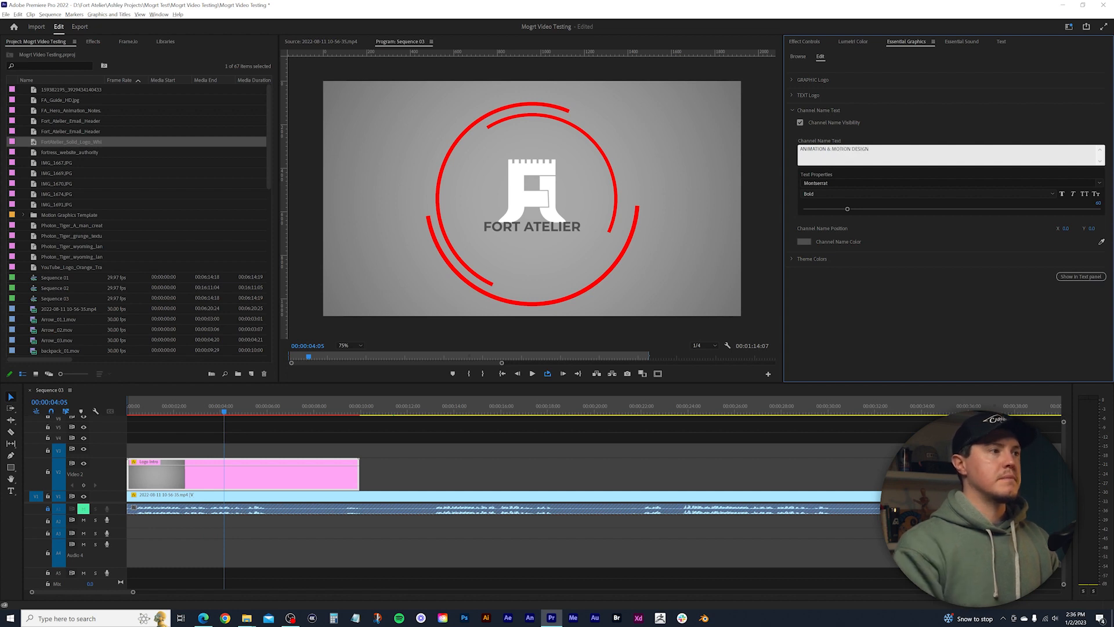
pyautogui.press('Return')
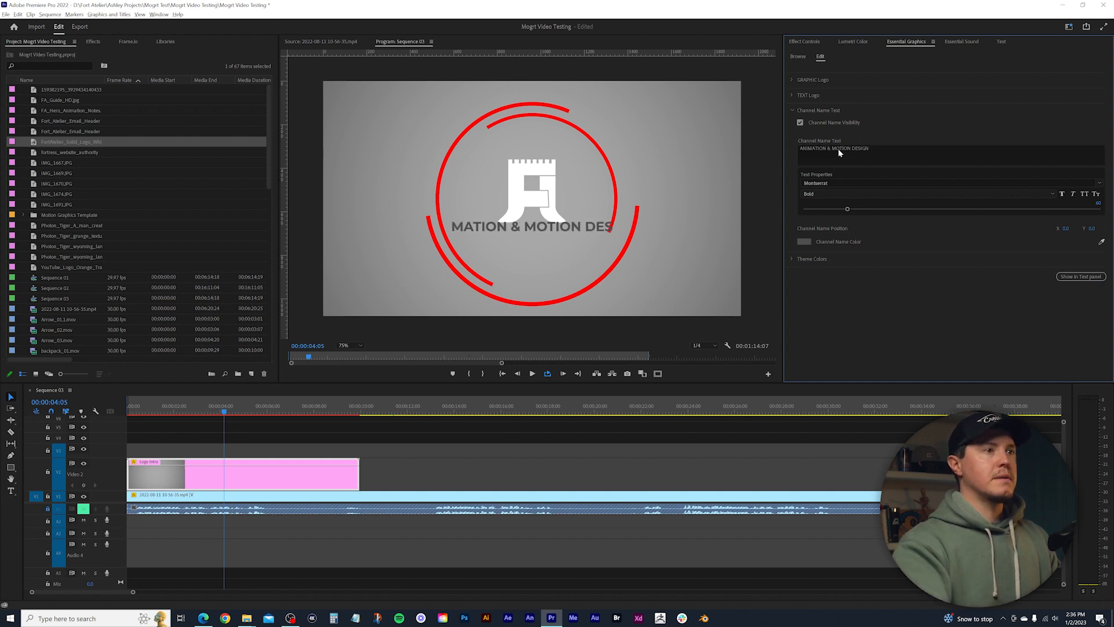
pyautogui.click(838, 148)
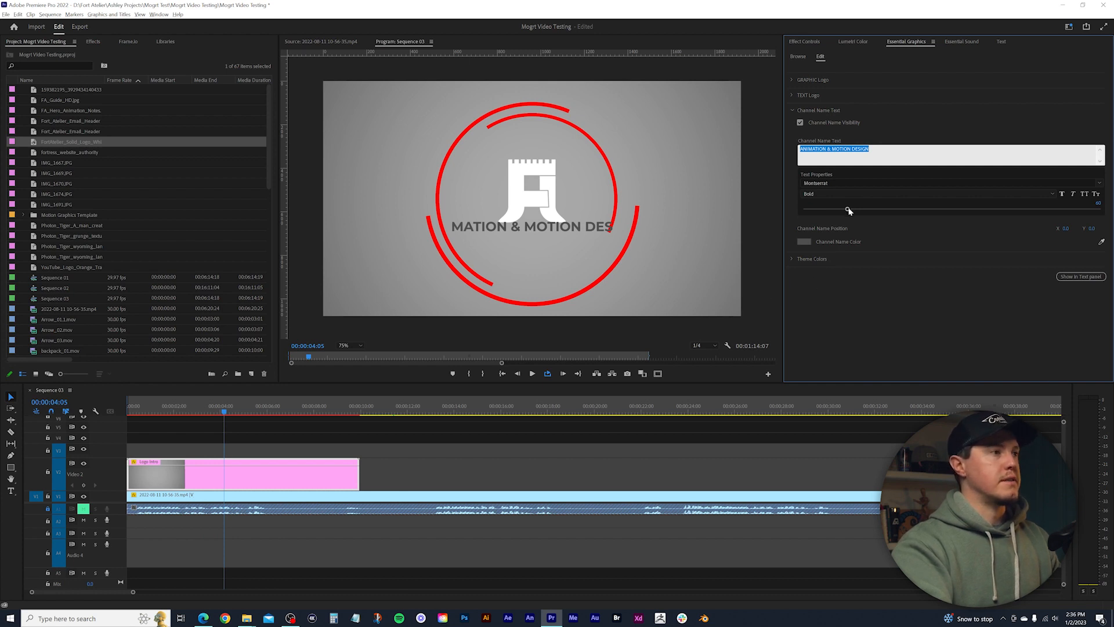
pyautogui.moveTo(848, 210); pyautogui.dragTo(832, 210)
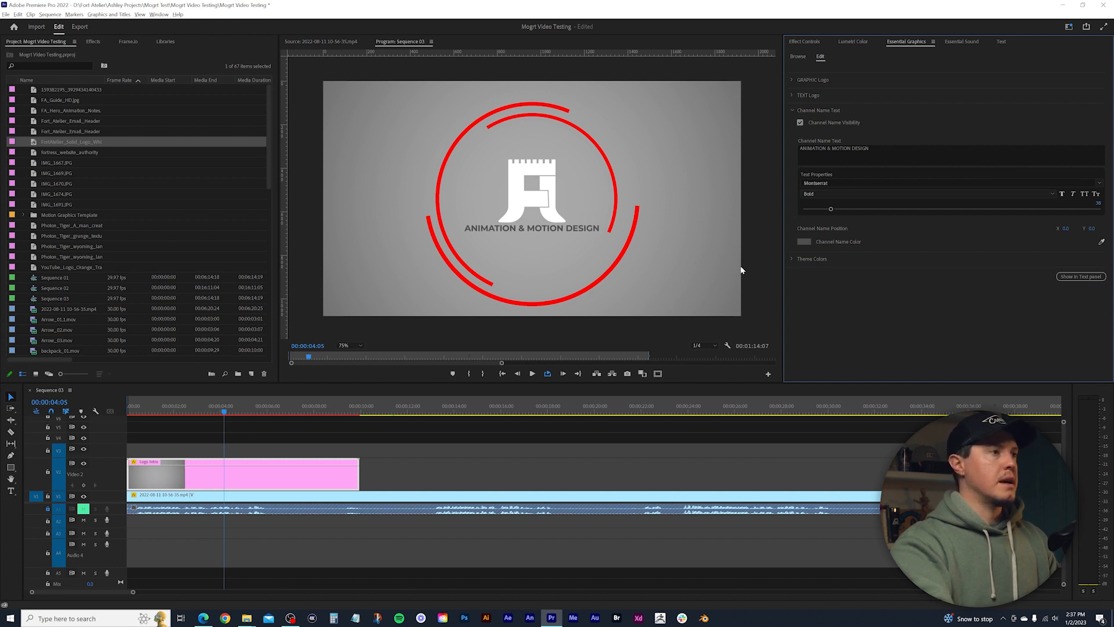
pyautogui.moveTo(225, 413)
pyautogui.mouseDown()
pyautogui.moveTo(187, 420)
pyautogui.moveTo(226, 423)
pyautogui.moveTo(194, 437)
pyautogui.mouseUp()
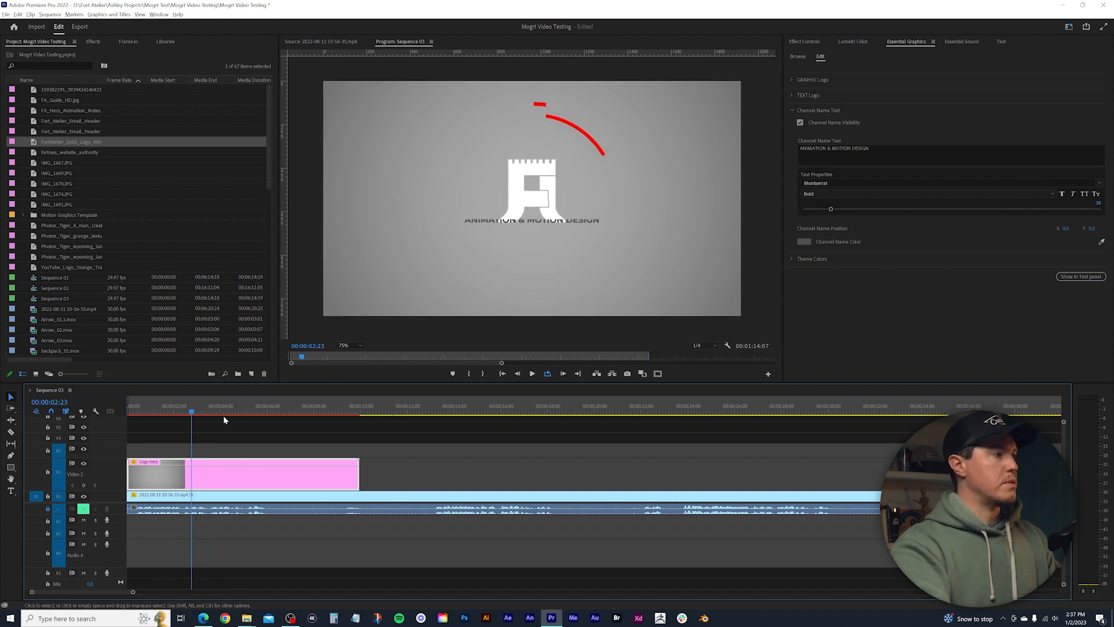
# Lower the channel name text by setting its Y position to 25, checking its reveal up to 00:00:03:20
pyautogui.moveTo(191, 413)
pyautogui.mouseDown()
pyautogui.moveTo(174, 412)
pyautogui.moveTo(210, 410)
pyautogui.moveTo(194, 411)
pyautogui.mouseUp()
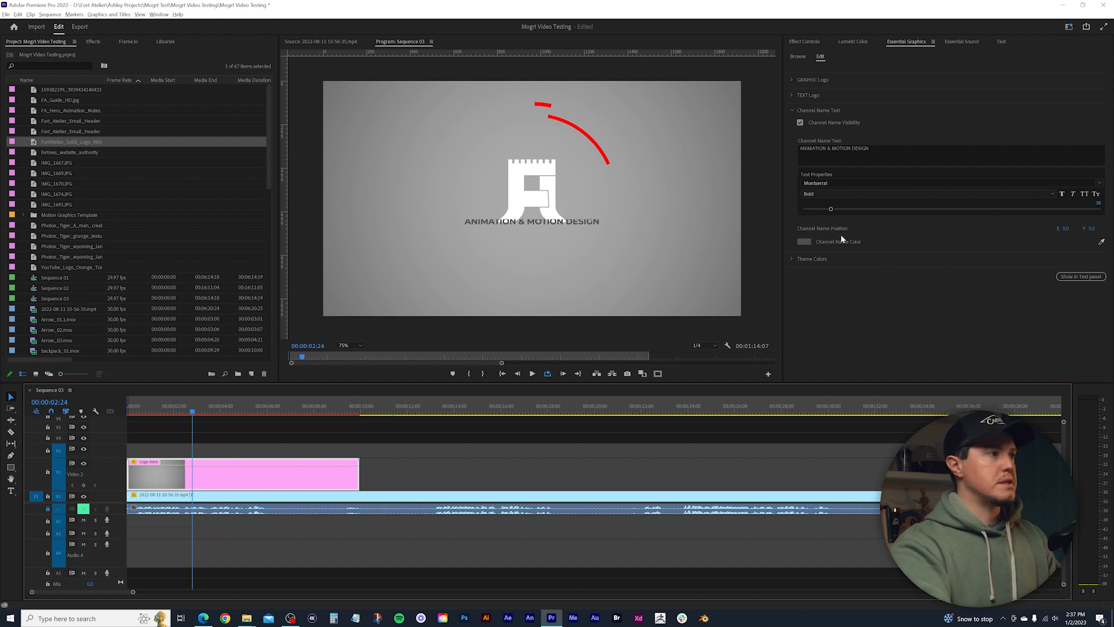
pyautogui.click(1091, 230)
pyautogui.write('33')
pyautogui.press('Return')
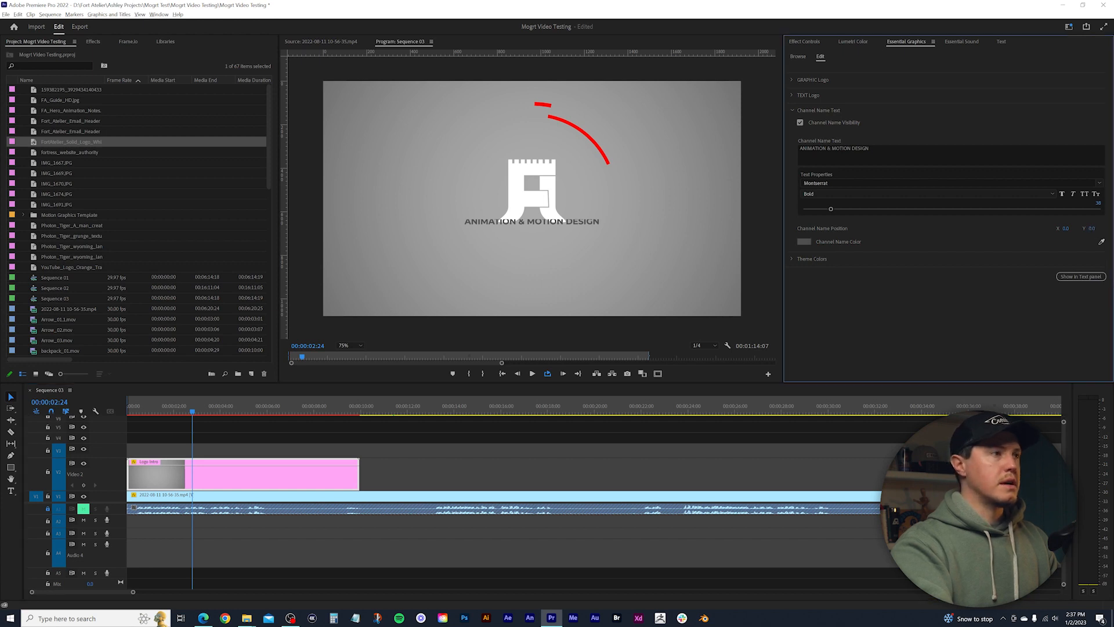
pyautogui.moveTo(1093, 228); pyautogui.dragTo(1090, 228)
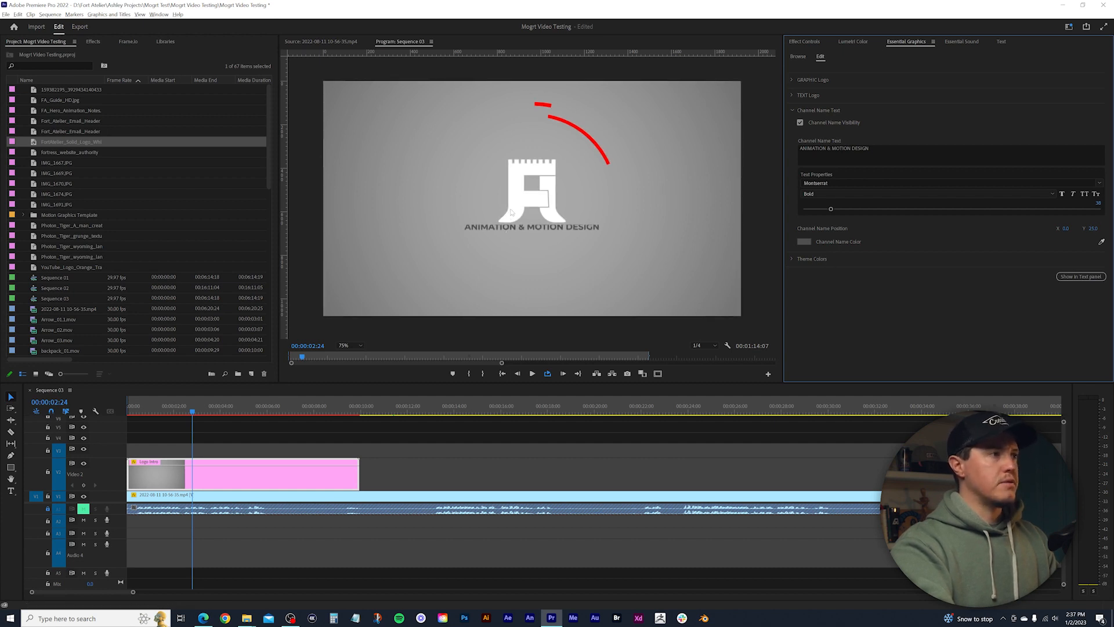
pyautogui.moveTo(192, 413)
pyautogui.mouseDown()
pyautogui.moveTo(175, 414)
pyautogui.moveTo(212, 410)
pyautogui.mouseUp()
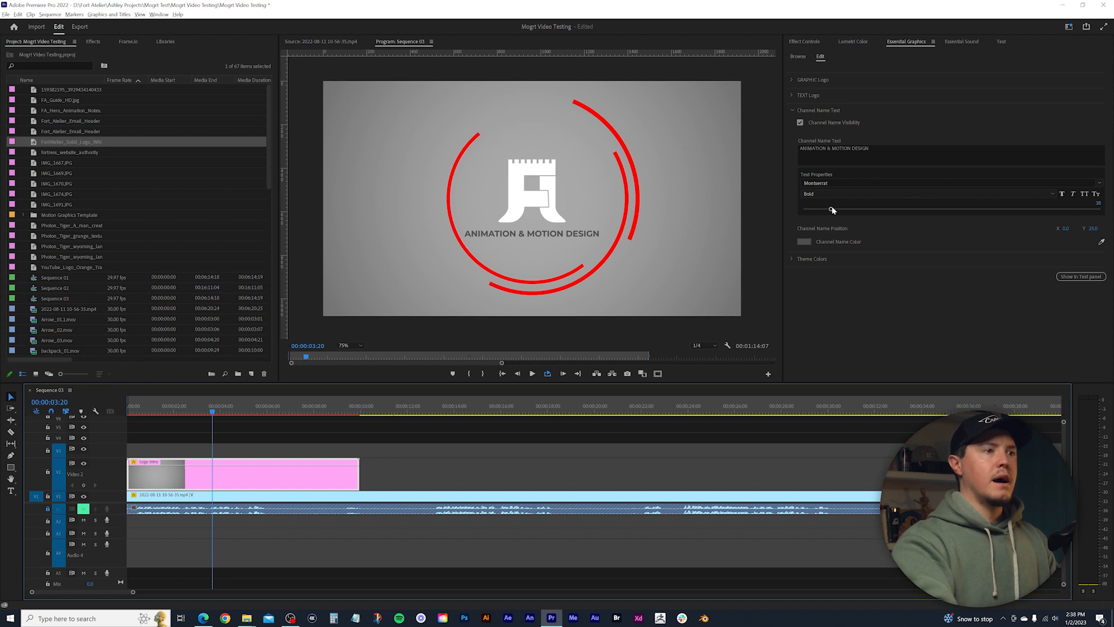
# Slightly reduce the channel name's font size so it clears the surrounding rings, and check it between 00:00:04:03 and 00:00:04:23
pyautogui.click(219, 412)
pyautogui.moveTo(219, 412); pyautogui.dragTo(231, 413)
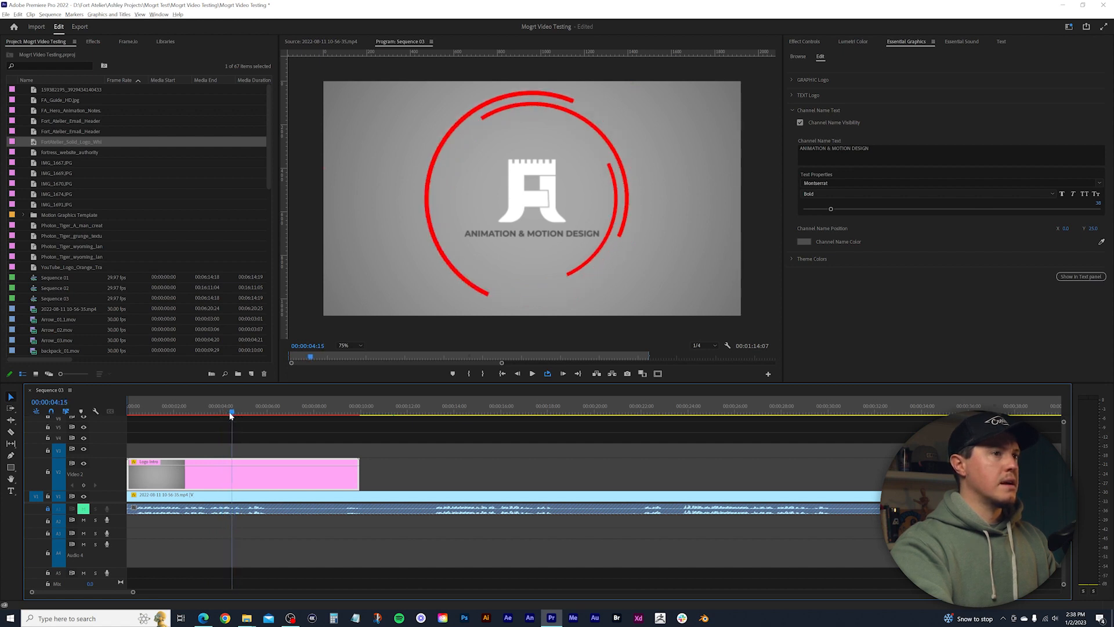
pyautogui.click(1094, 205)
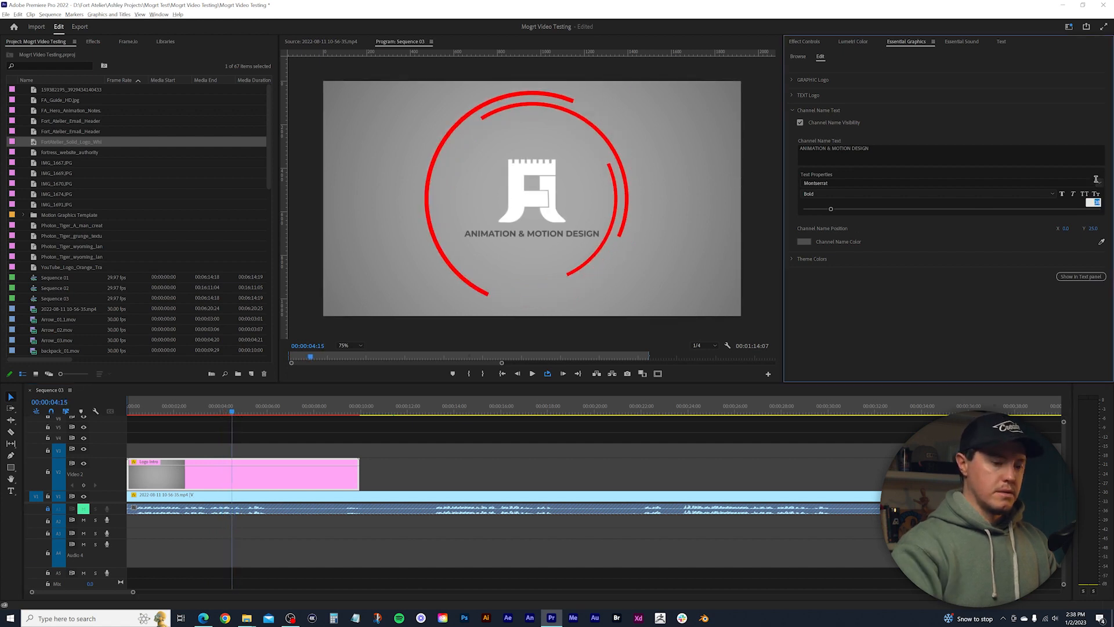
pyautogui.press('Return')
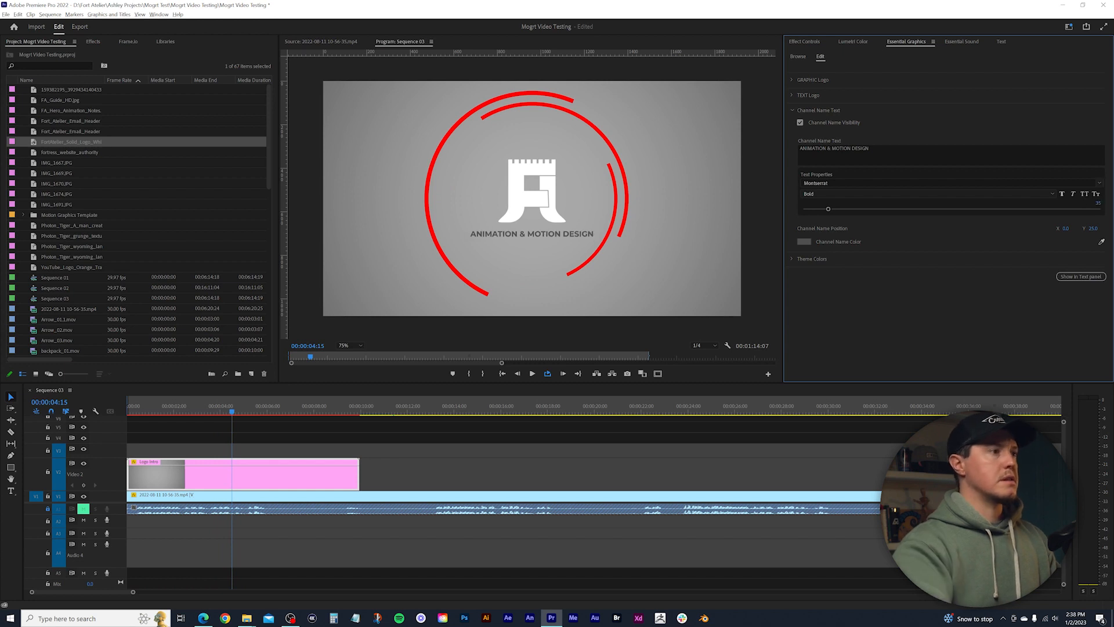
pyautogui.moveTo(231, 413); pyautogui.dragTo(238, 413)
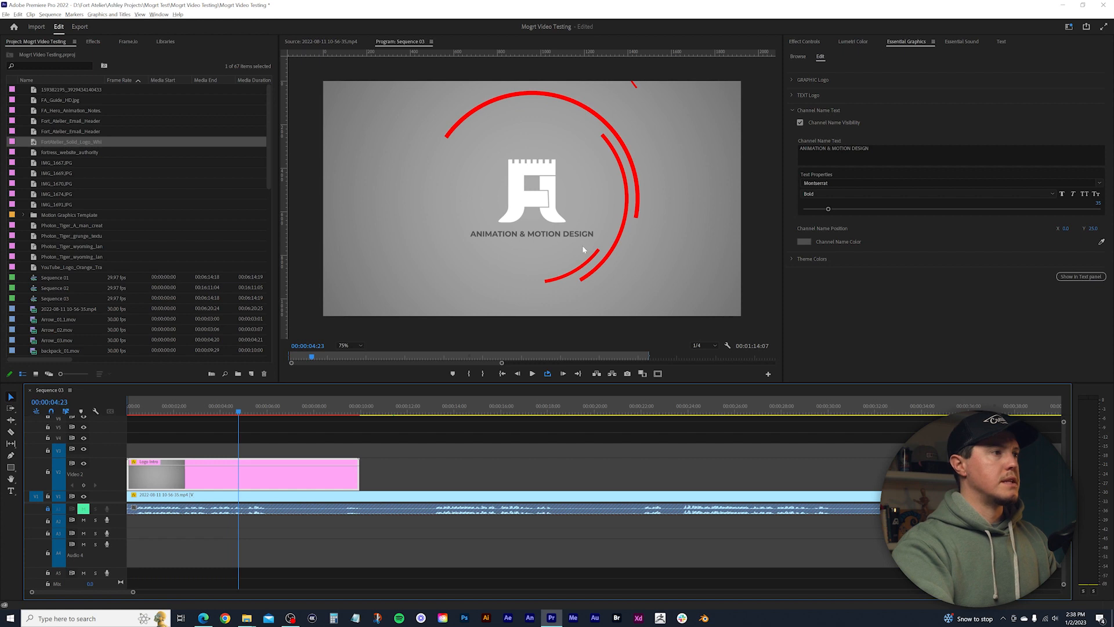
pyautogui.moveTo(238, 414); pyautogui.dragTo(222, 413)
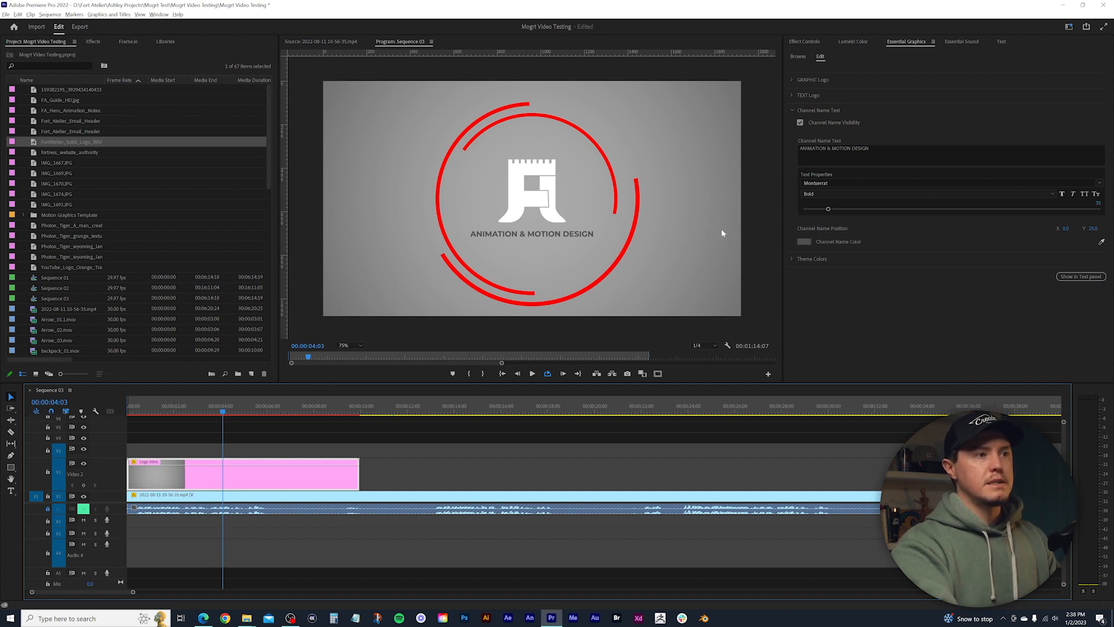
# Expand the Theme Colors settings and change the Background Color to dark blue 2B3168
pyautogui.click(792, 259)
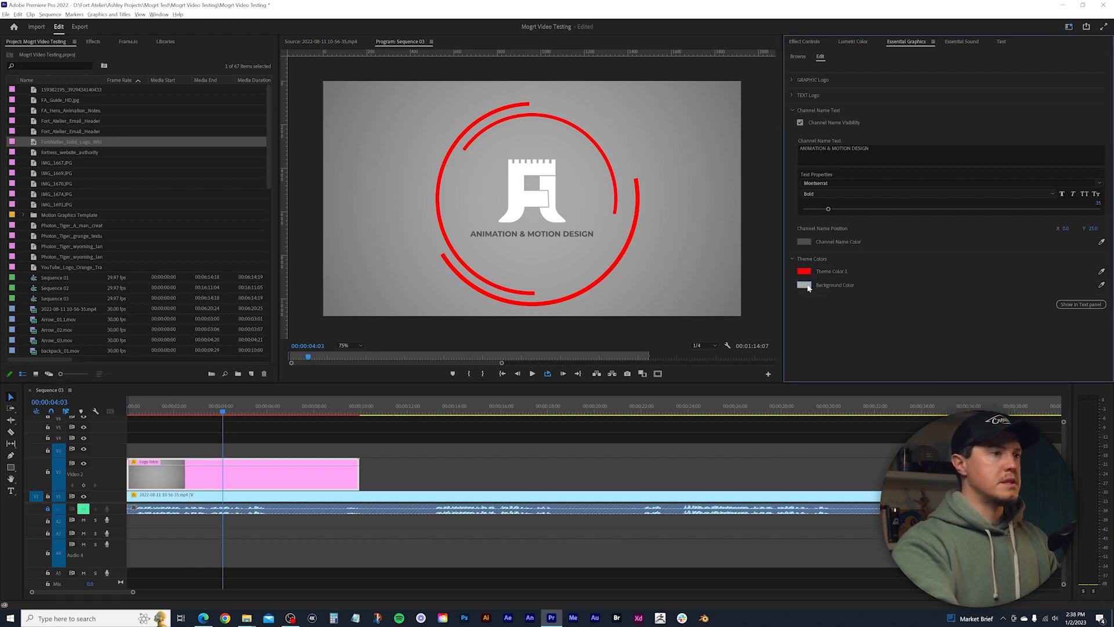
pyautogui.click(804, 286)
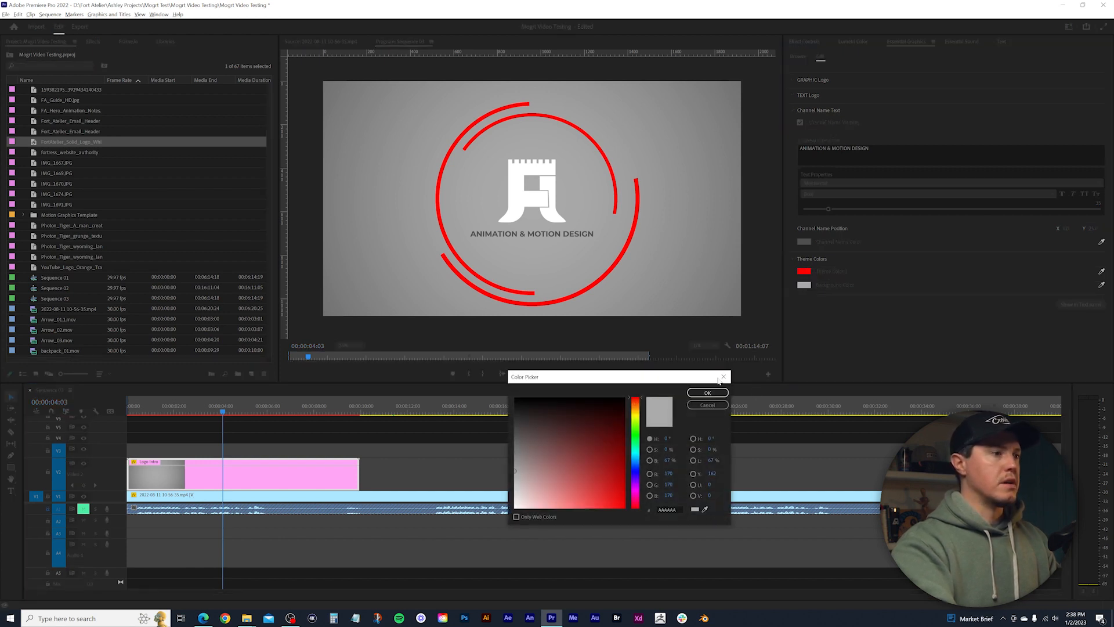
pyautogui.click(637, 471)
pyautogui.click(582, 453)
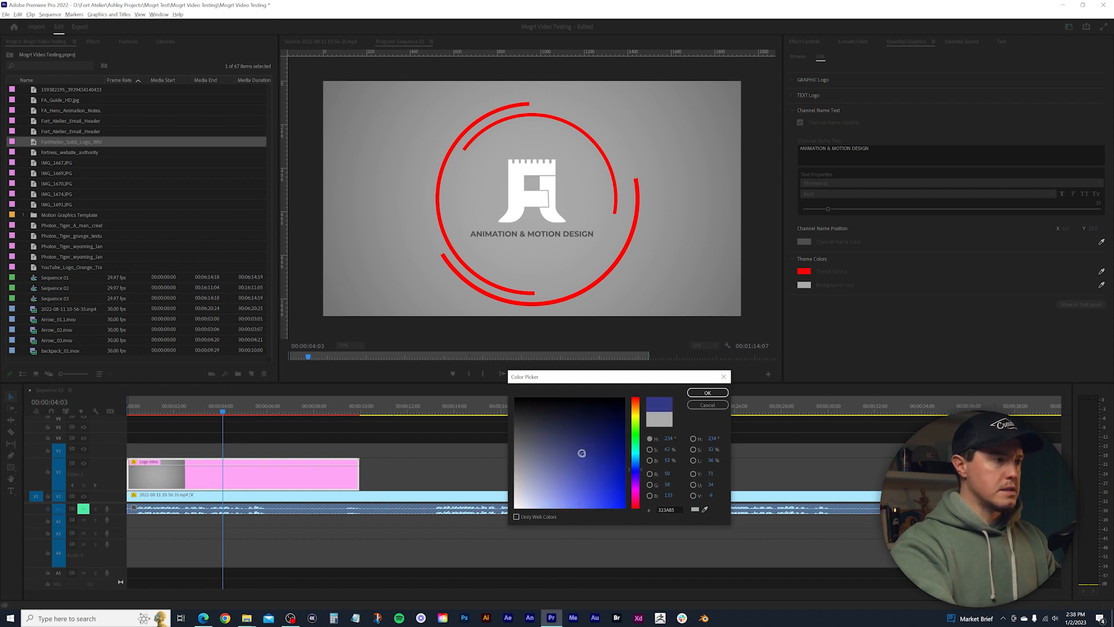
pyautogui.click(578, 442)
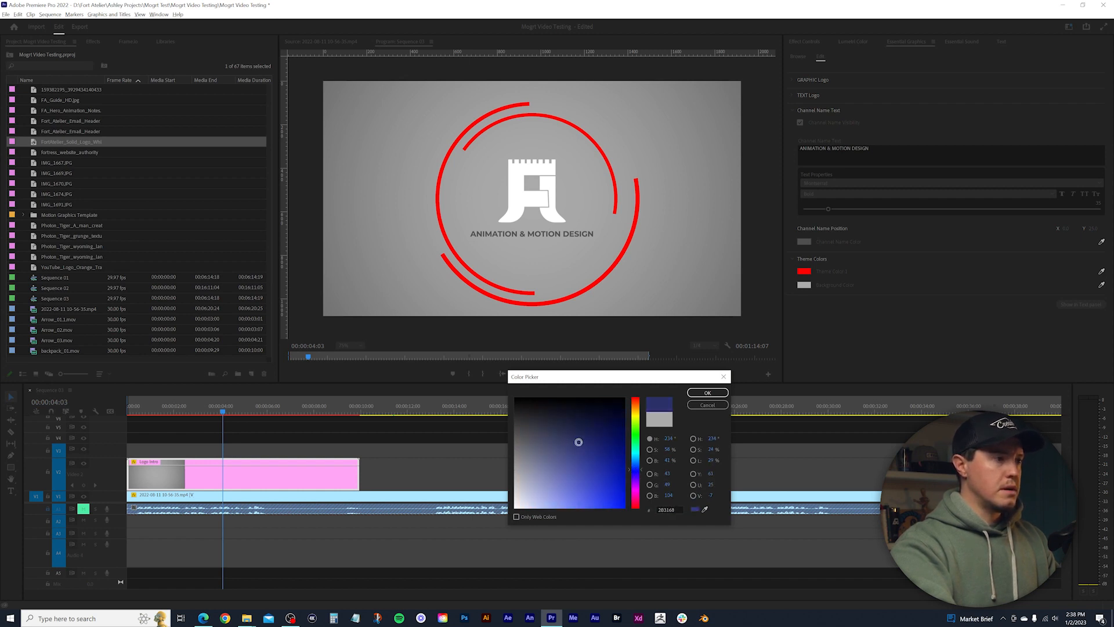
pyautogui.click(707, 393)
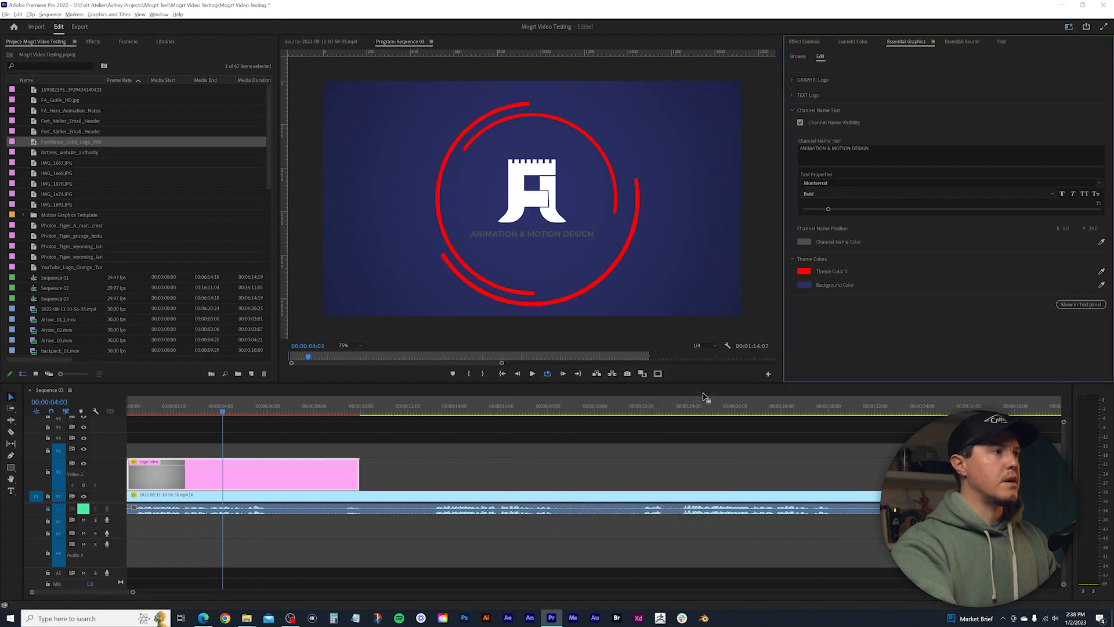
# Change Theme Color 1 to a muted gold and sample that gold for the Channel Name Color
pyautogui.click(804, 272)
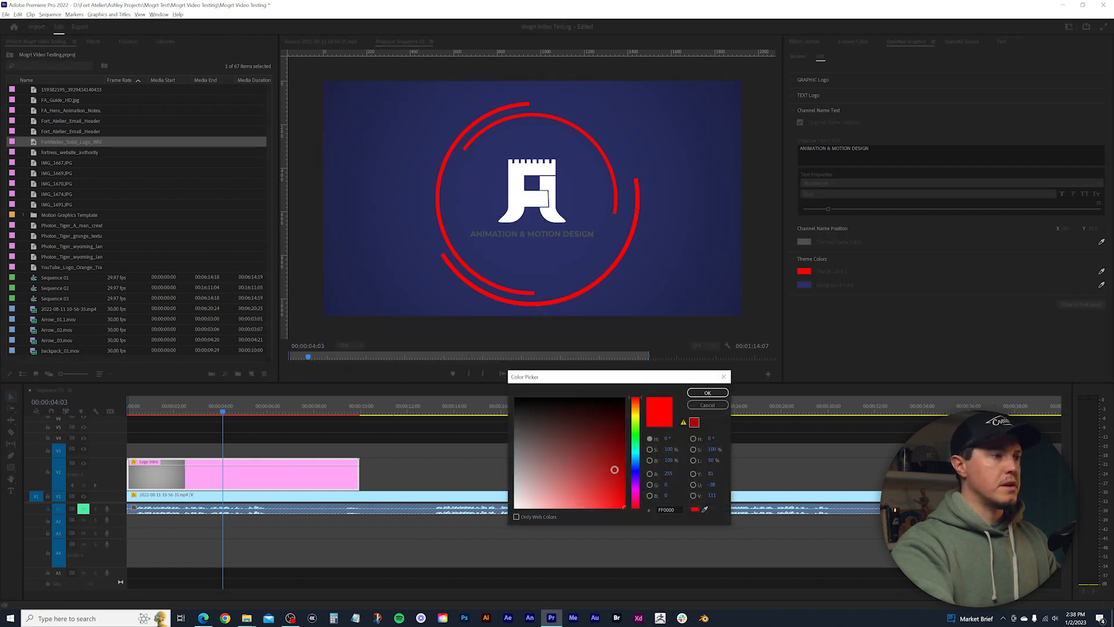
pyautogui.moveTo(633, 417); pyautogui.dragTo(634, 411)
pyautogui.moveTo(572, 465)
pyautogui.mouseDown()
pyautogui.moveTo(574, 456)
pyautogui.moveTo(572, 468)
pyautogui.mouseUp()
pyautogui.click(702, 392)
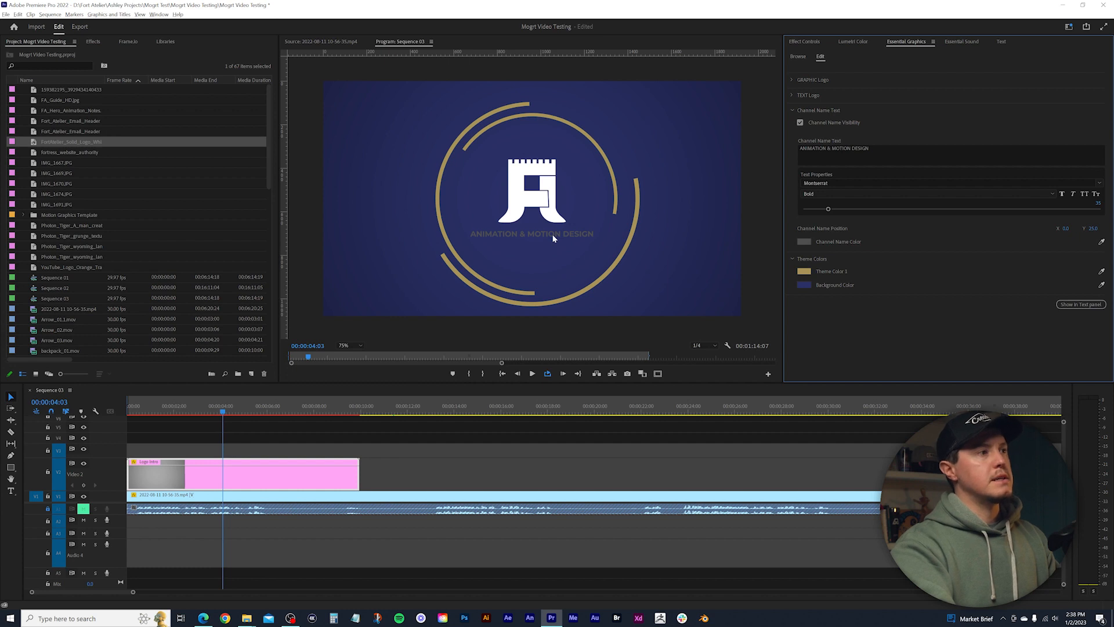
pyautogui.click(1102, 243)
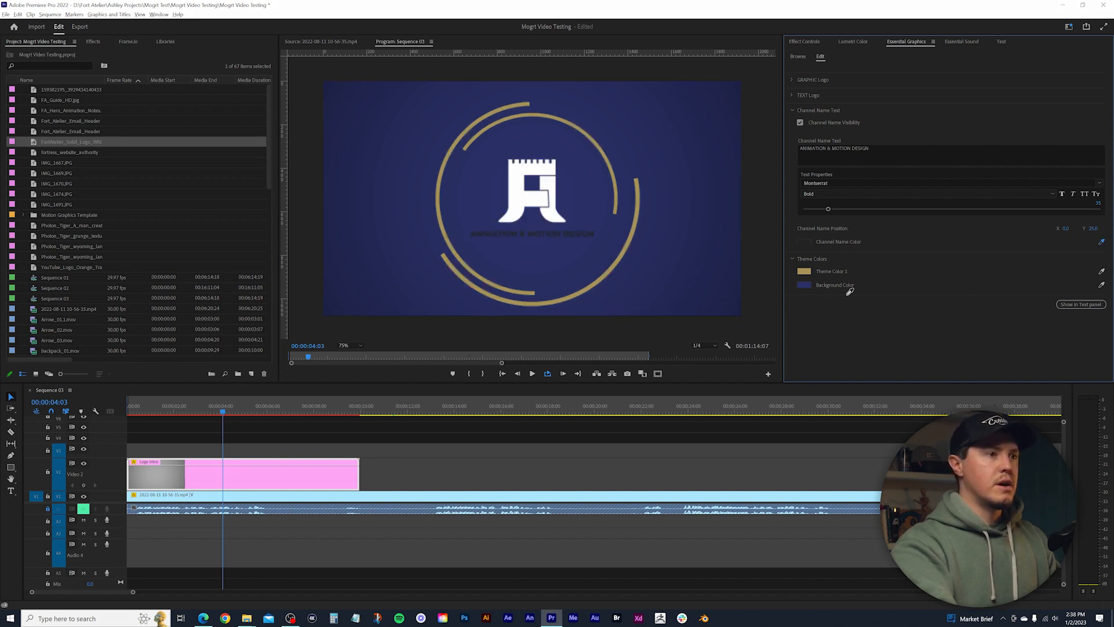
pyautogui.click(805, 272)
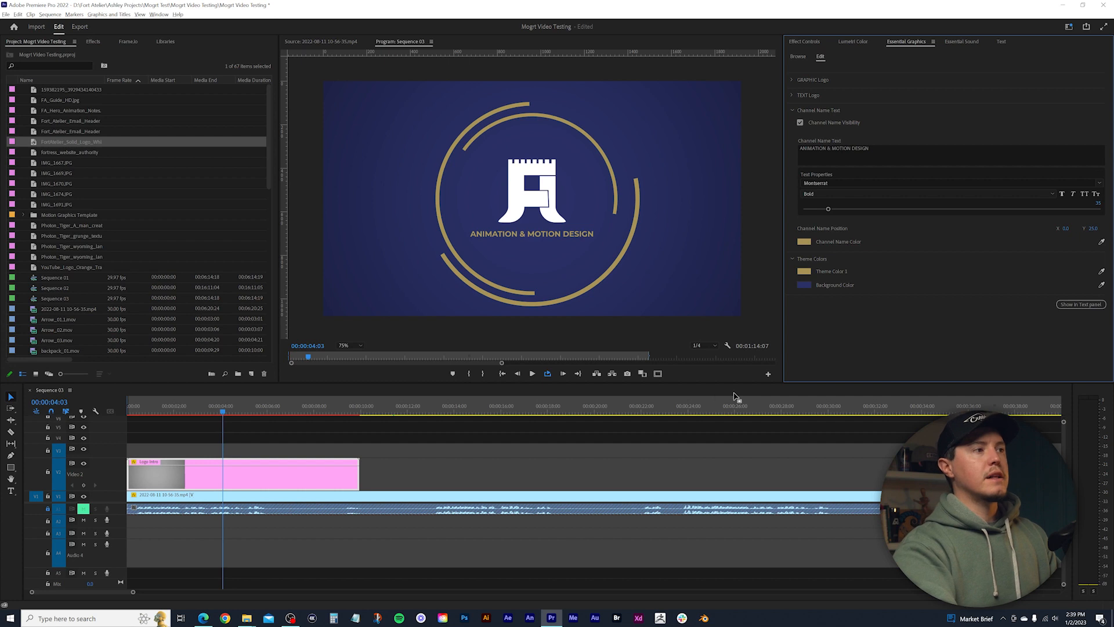
# Play the recolored logo intro from the start of the sequence to review its animation
pyautogui.moveTo(225, 409); pyautogui.dragTo(127, 408)
pyautogui.press('space')
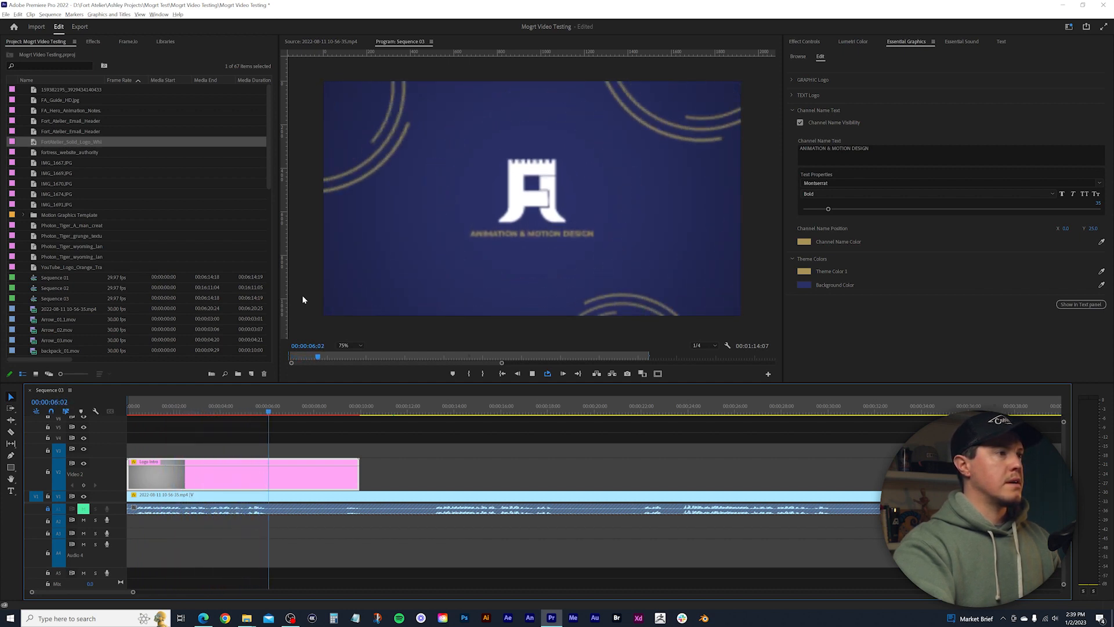
pyautogui.press('space')
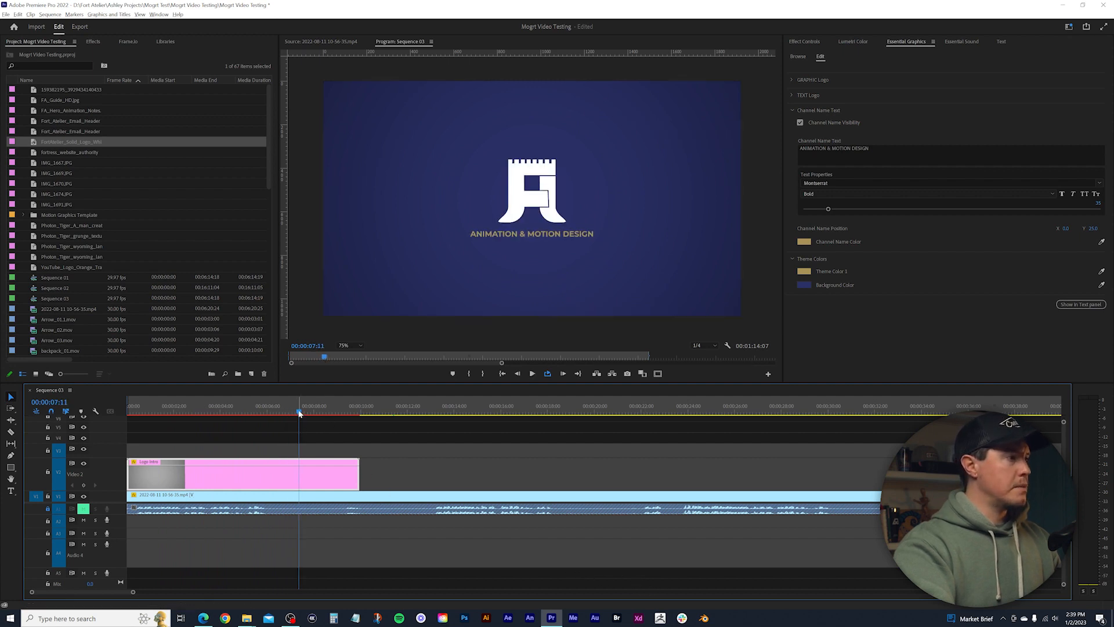
# Mark the sequence's out point at 00:00:09:29, the end of the logo intro clip
pyautogui.moveTo(298, 413); pyautogui.dragTo(360, 409)
pyautogui.press('o')
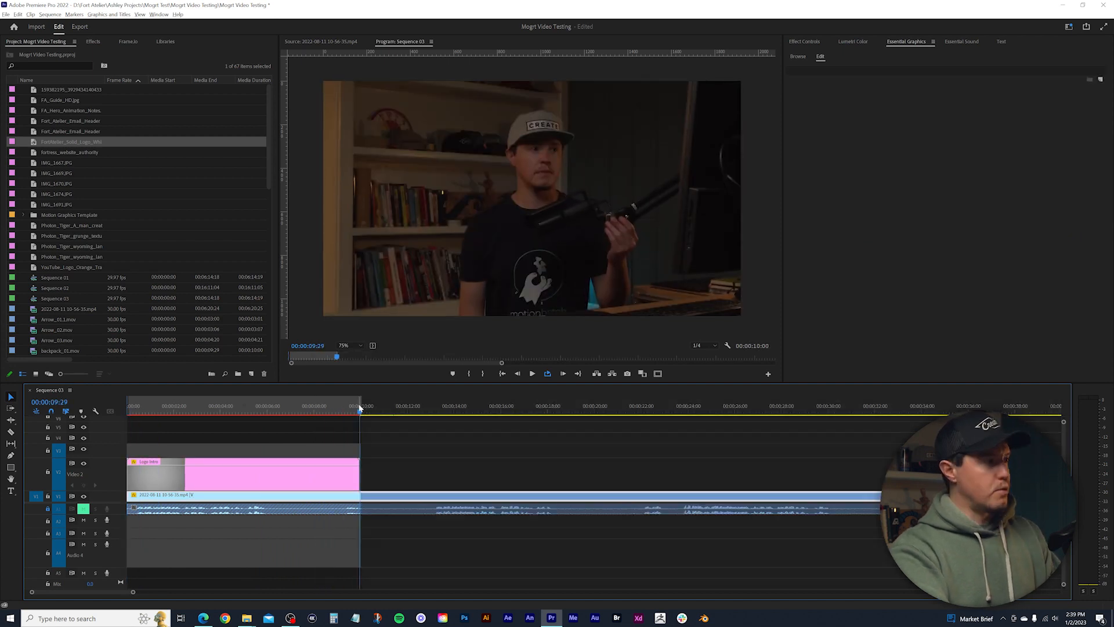
pyautogui.moveTo(353, 411)
pyautogui.mouseDown()
pyautogui.moveTo(166, 411)
pyautogui.moveTo(361, 416)
pyautogui.mouseUp()
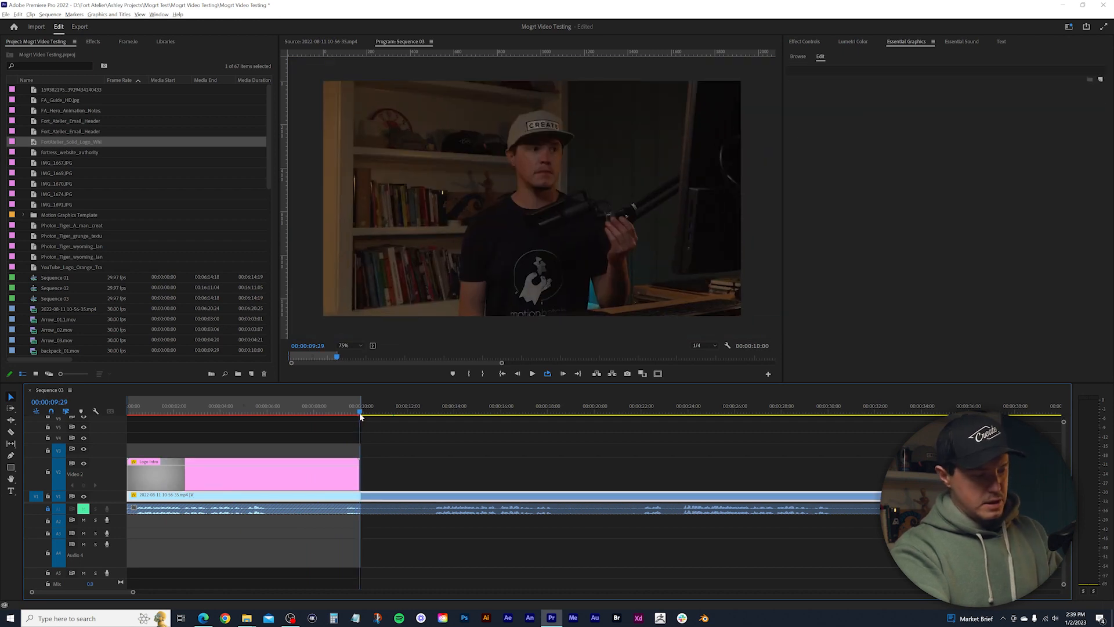
# Return to 00:00:00:00 and play the logo intro through to about 00:00:08:24
pyautogui.moveTo(357, 416); pyautogui.dragTo(189, 406)
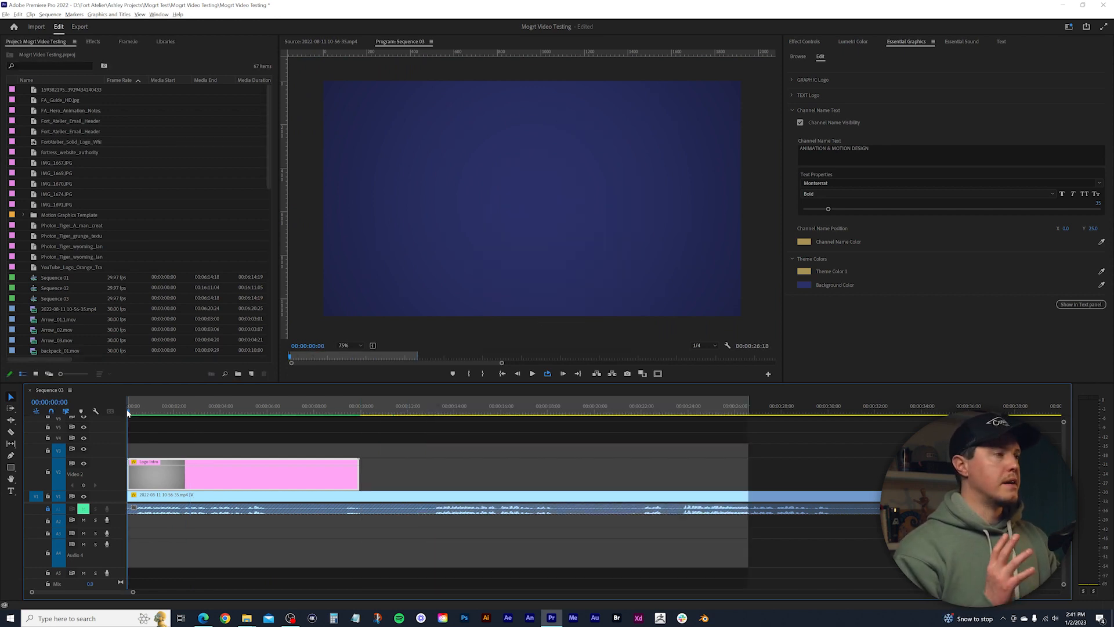
pyautogui.press('space')
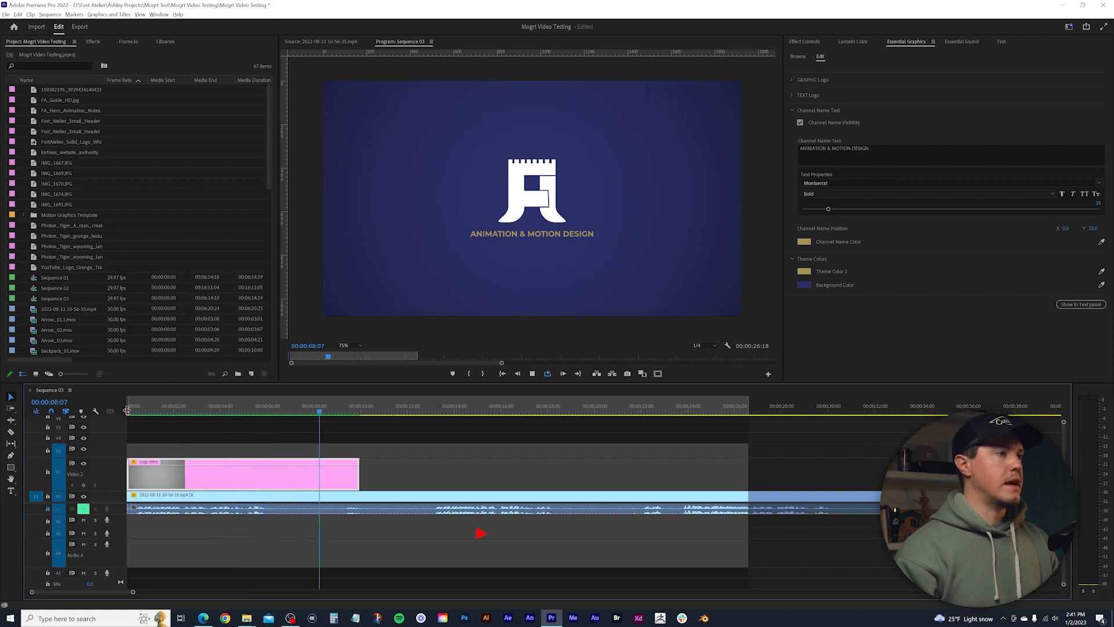
pyautogui.press('space')
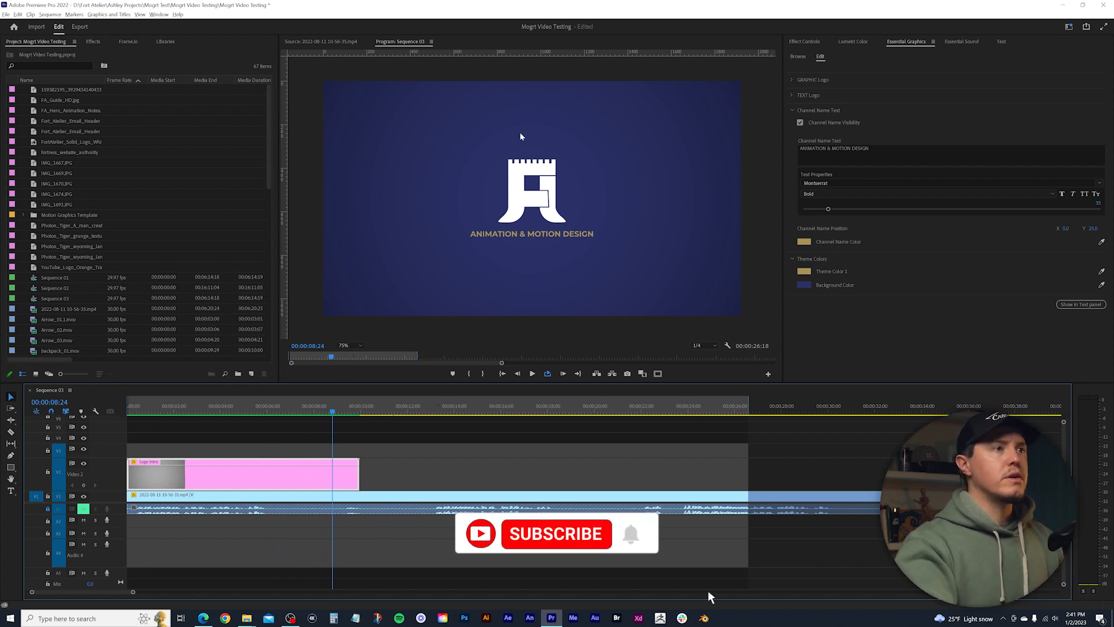
# Collapse the Channel Name Text settings, then hide the graphic logo and turn on the text logo in its place
pyautogui.click(793, 109)
pyautogui.click(793, 110)
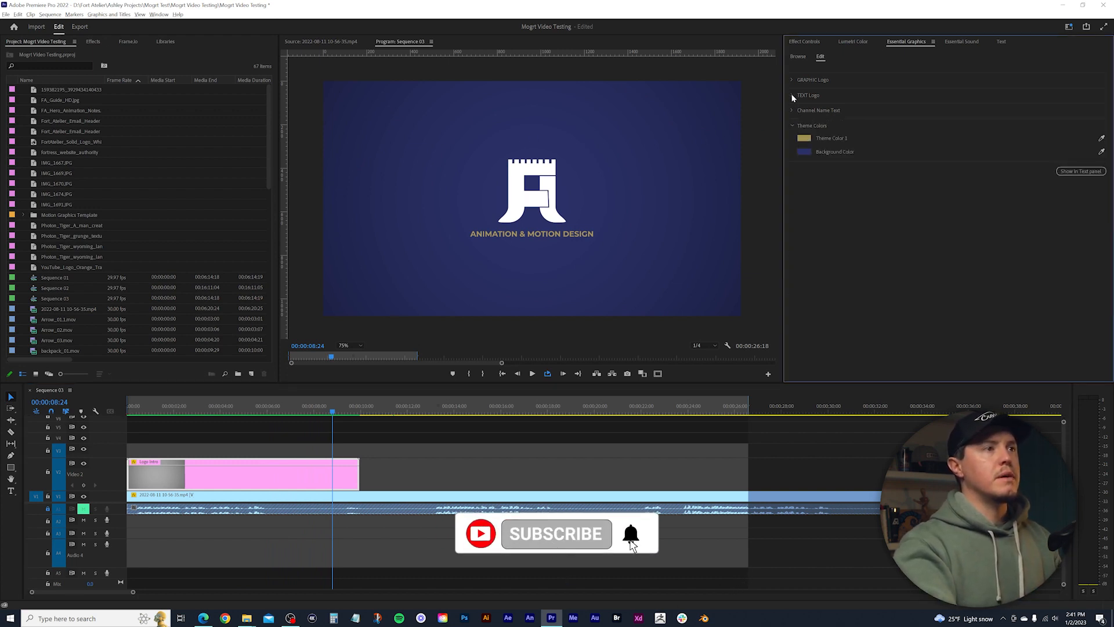
pyautogui.click(792, 95)
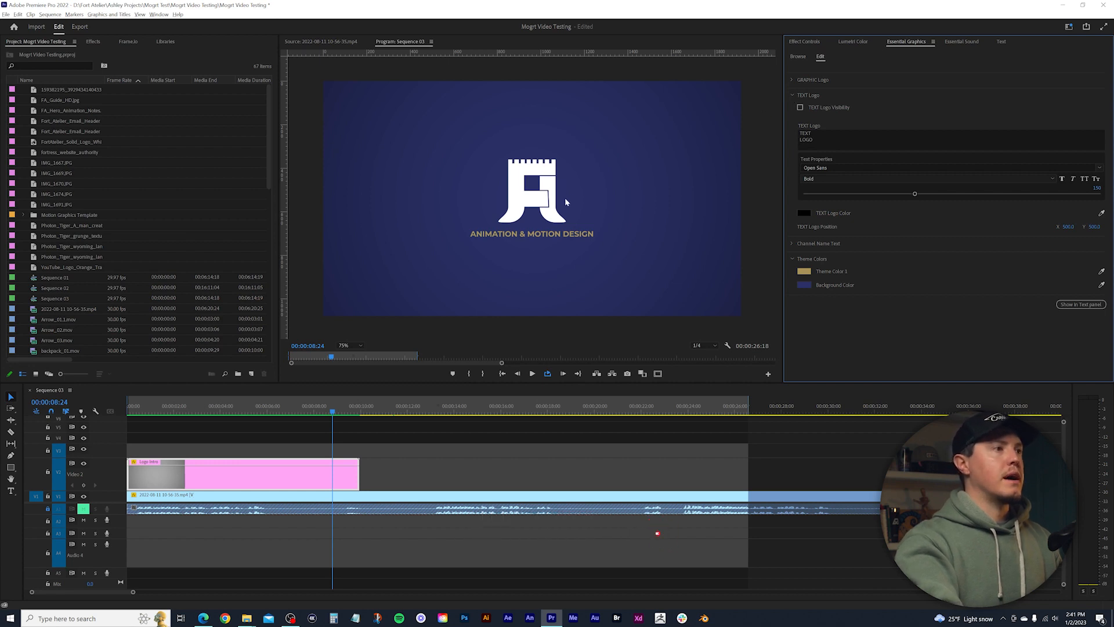
pyautogui.click(792, 80)
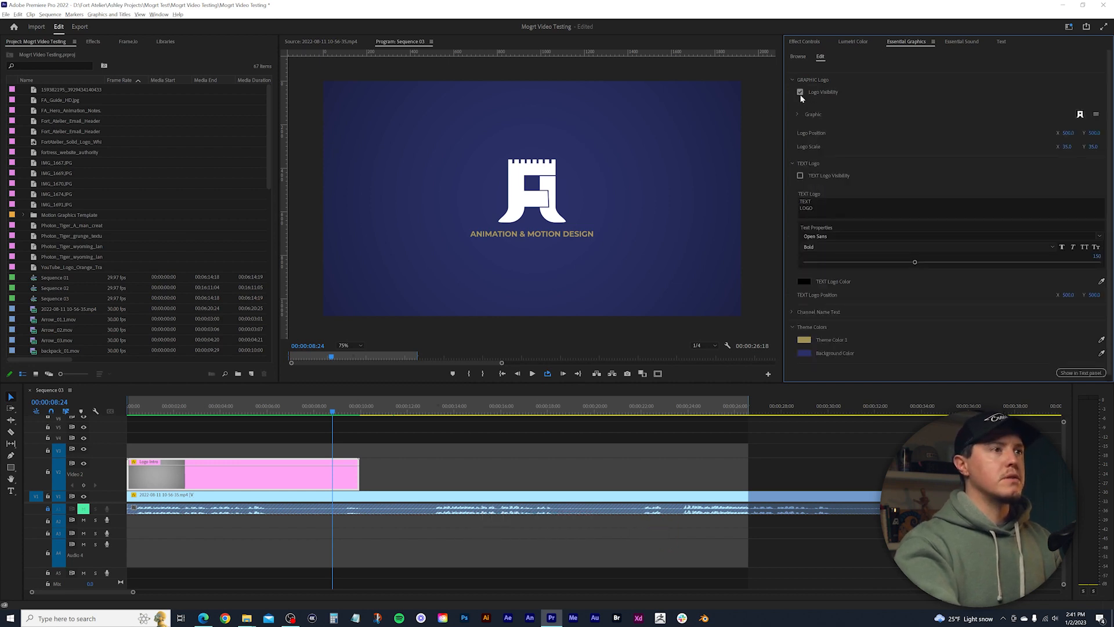
pyautogui.click(801, 93)
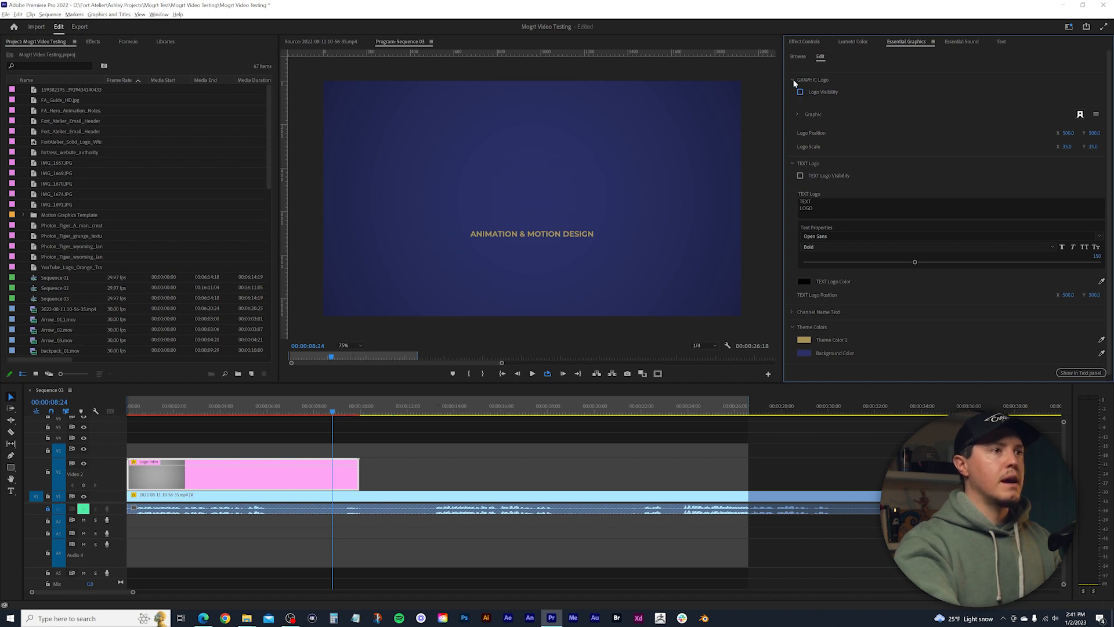
pyautogui.click(800, 177)
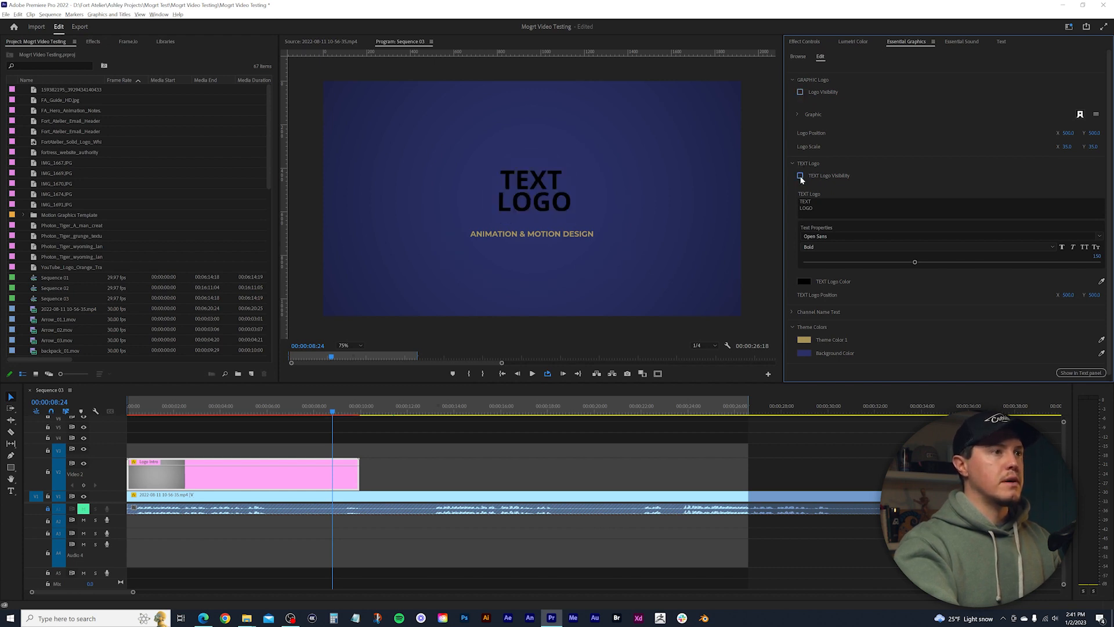
pyautogui.click(800, 93)
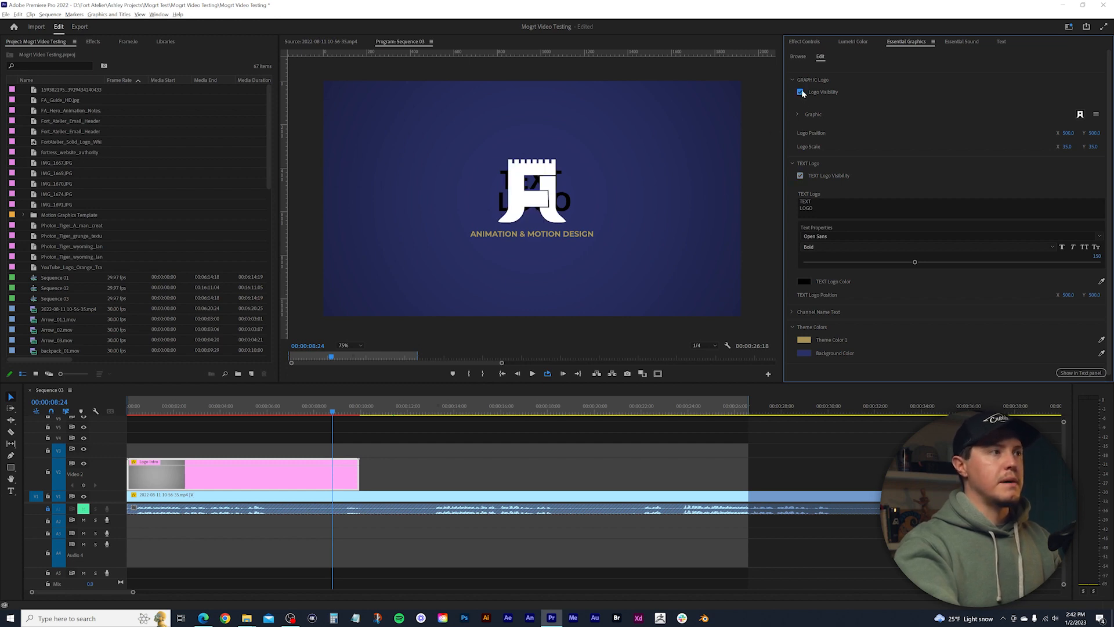
pyautogui.click(801, 93)
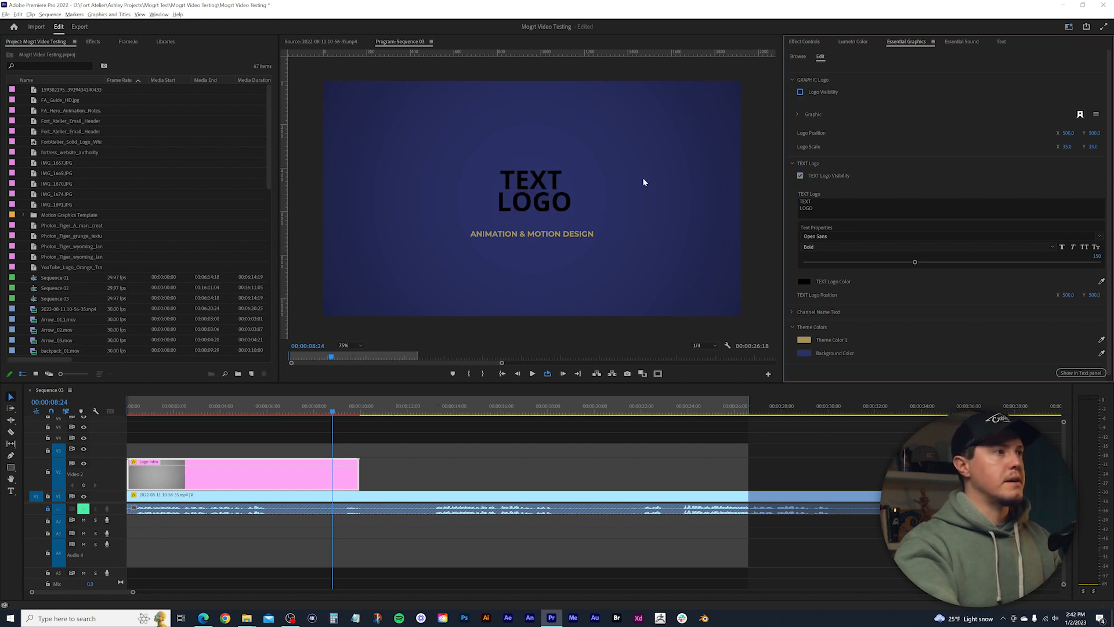
# Replace the placeholder wording of the text logo with "FORT ATELIER"
pyautogui.click(820, 207)
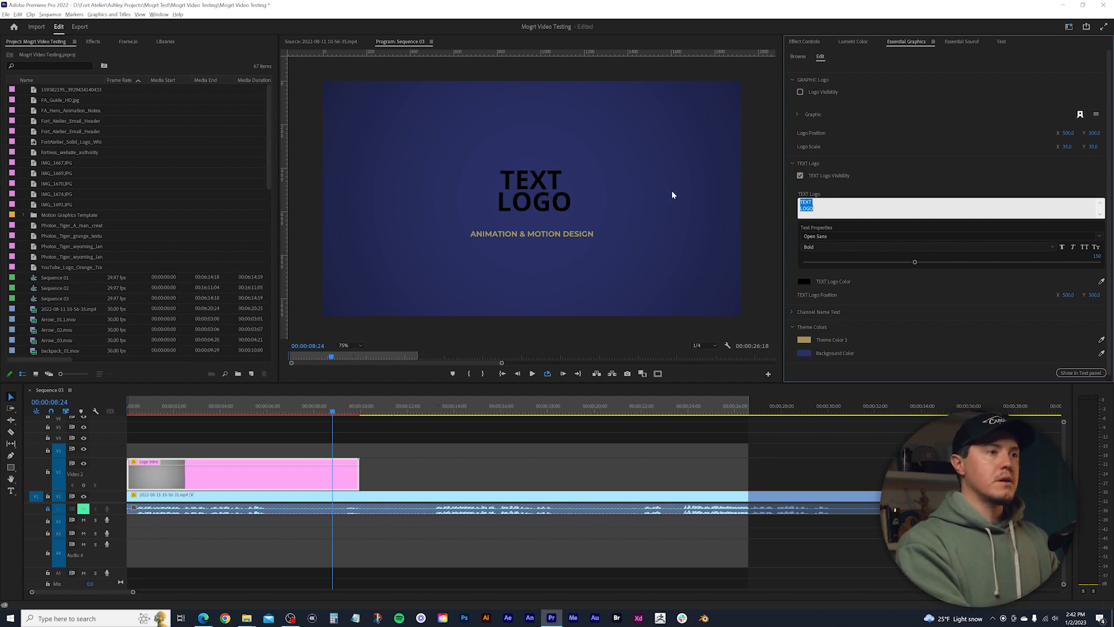
pyautogui.write('for')
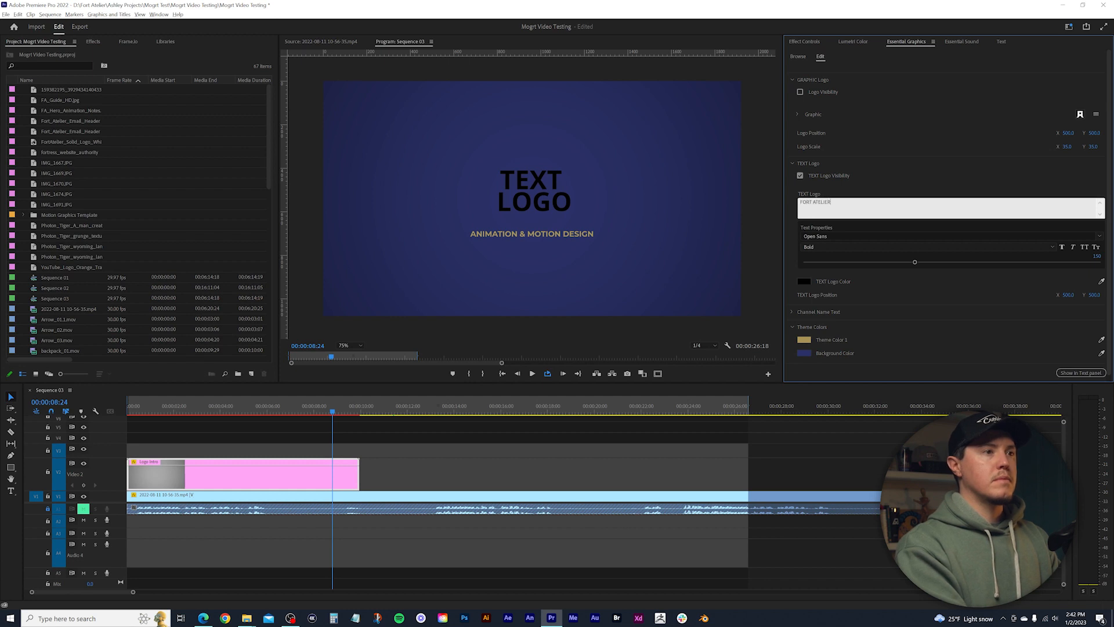
pyautogui.click(670, 190)
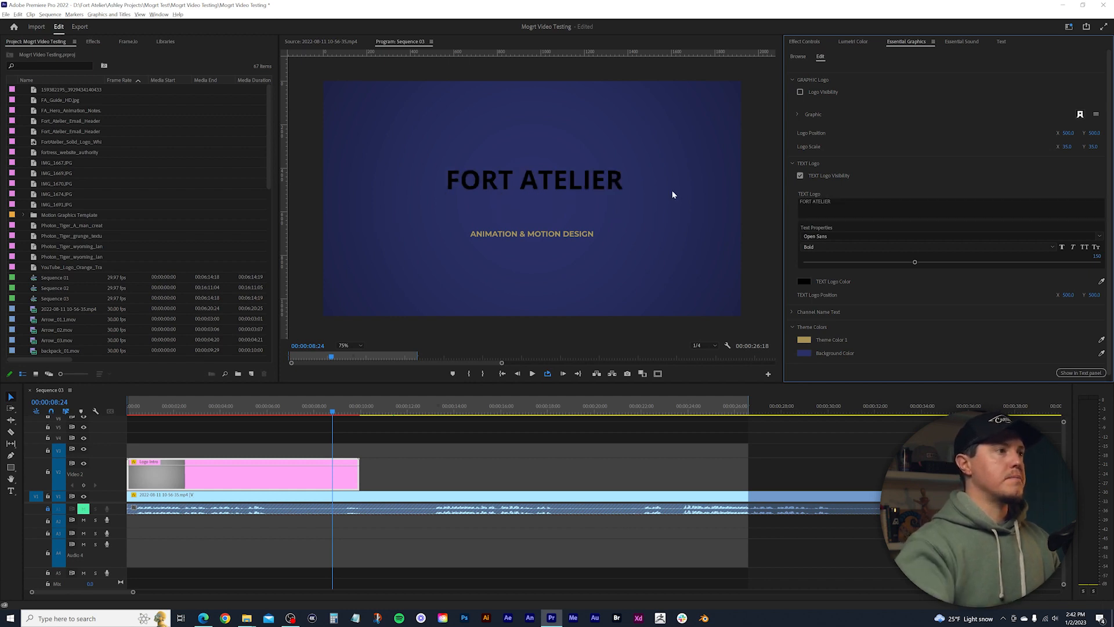
# Change the text logo's color to white (FFFFFF)
pyautogui.click(804, 281)
pyautogui.moveTo(535, 459); pyautogui.dragTo(471, 566)
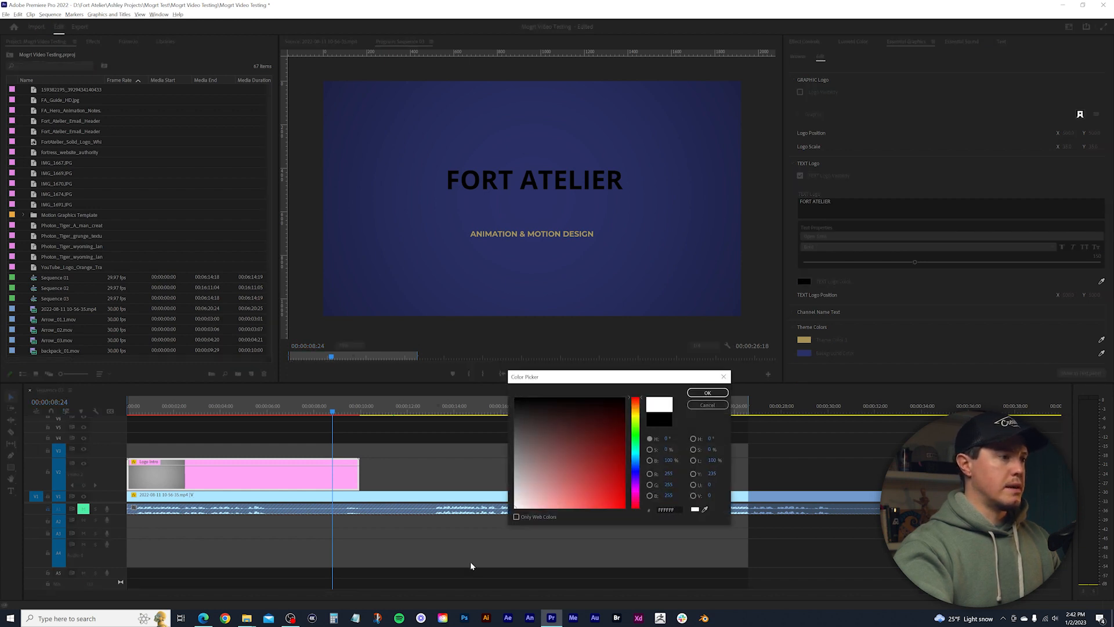
pyautogui.click(707, 393)
# Reduce the text logo's size to 83 so it fits inside the inner circle at 00:00:01:17
pyautogui.click(326, 414)
pyautogui.moveTo(325, 412); pyautogui.dragTo(226, 409)
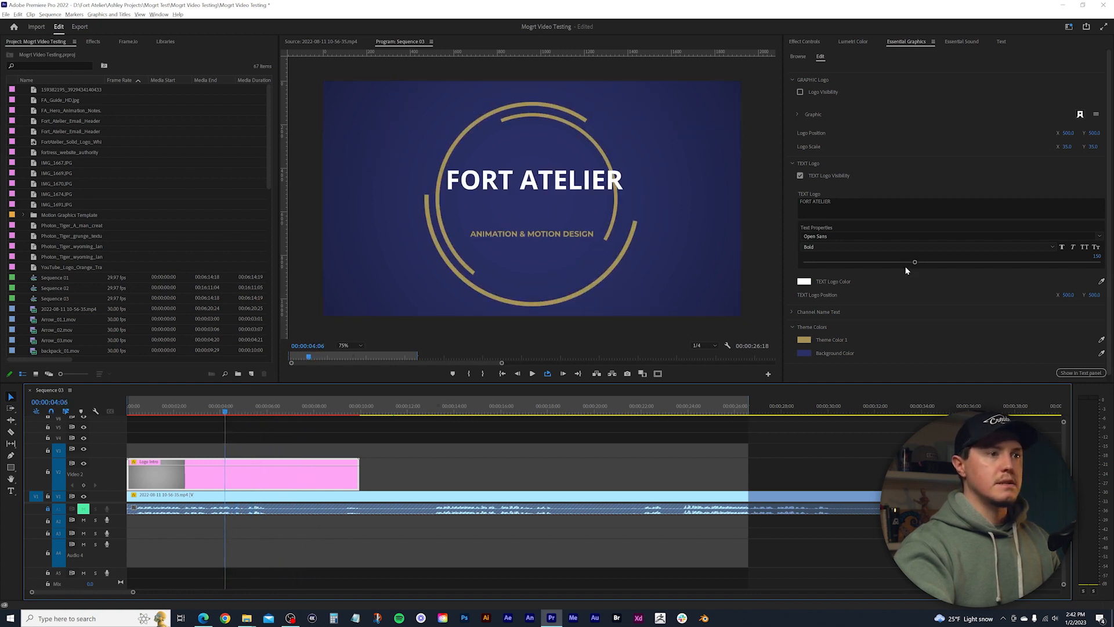
pyautogui.moveTo(914, 262); pyautogui.dragTo(885, 263)
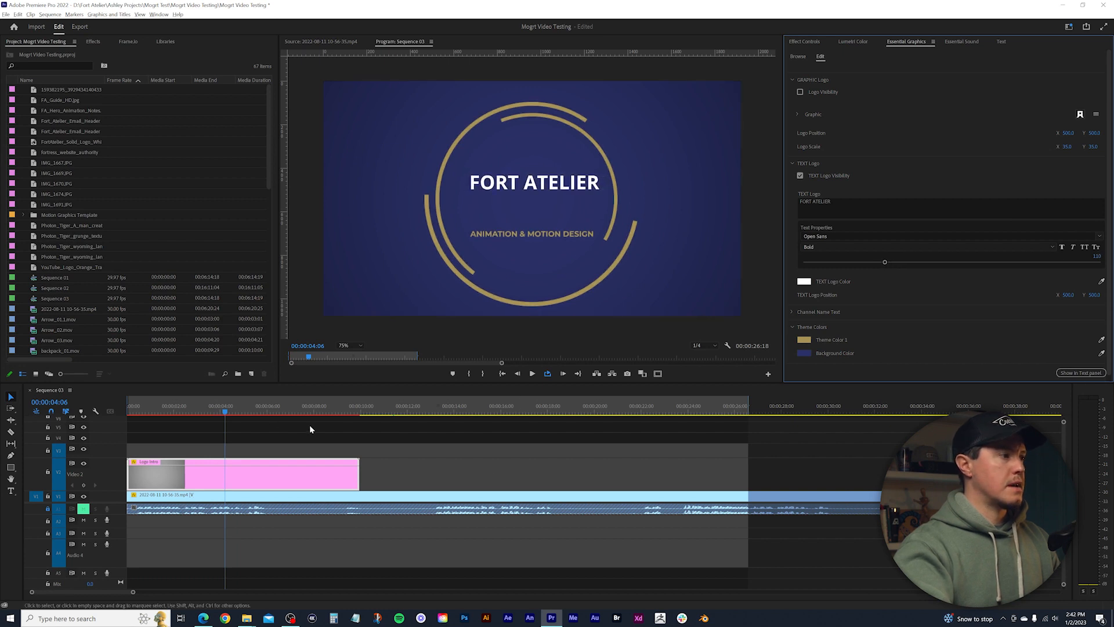
pyautogui.click(224, 414)
pyautogui.moveTo(224, 414); pyautogui.dragTo(163, 416)
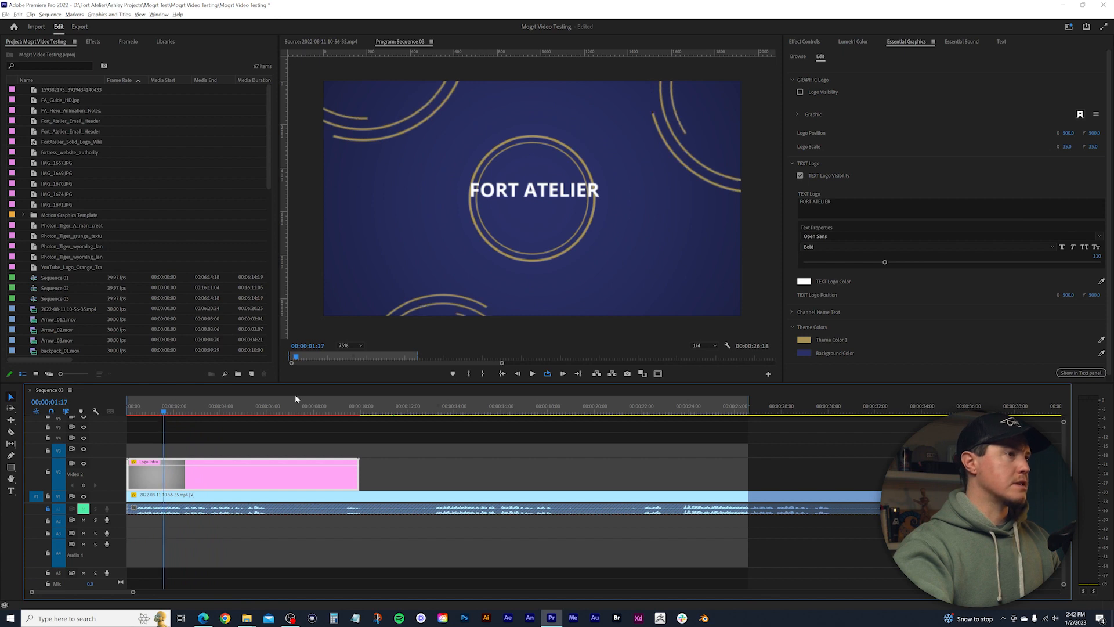
pyautogui.moveTo(883, 262); pyautogui.dragTo(865, 264)
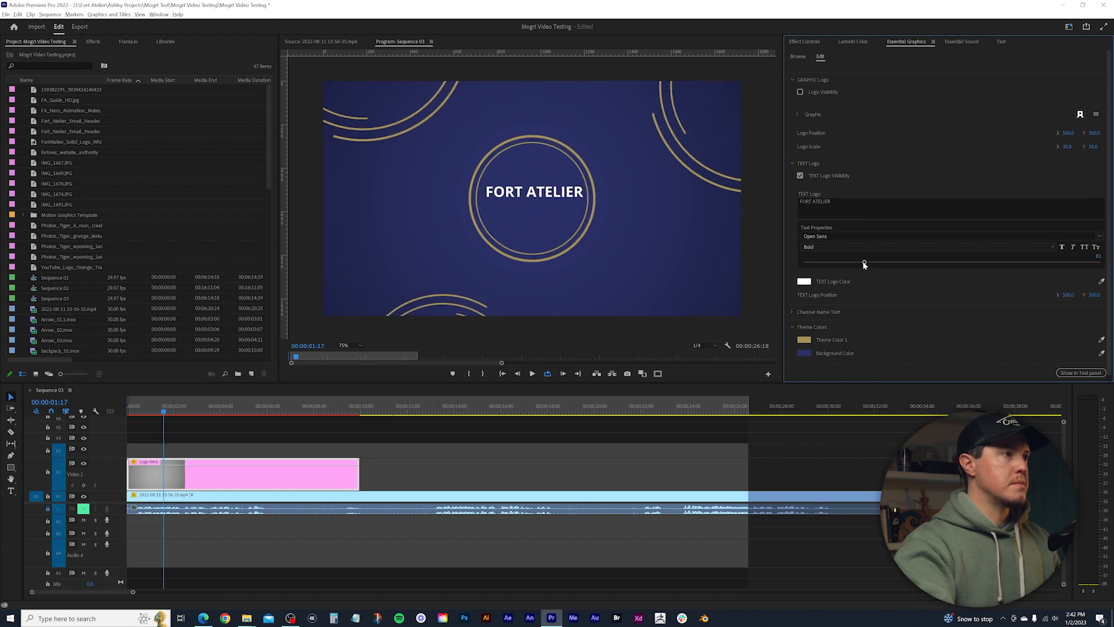
# Center the text logo within the circle at 00:00:01:26 by setting its position to X 489 and Y 524
pyautogui.click(165, 413)
pyautogui.moveTo(164, 412)
pyautogui.mouseDown()
pyautogui.moveTo(211, 409)
pyautogui.moveTo(171, 407)
pyautogui.mouseUp()
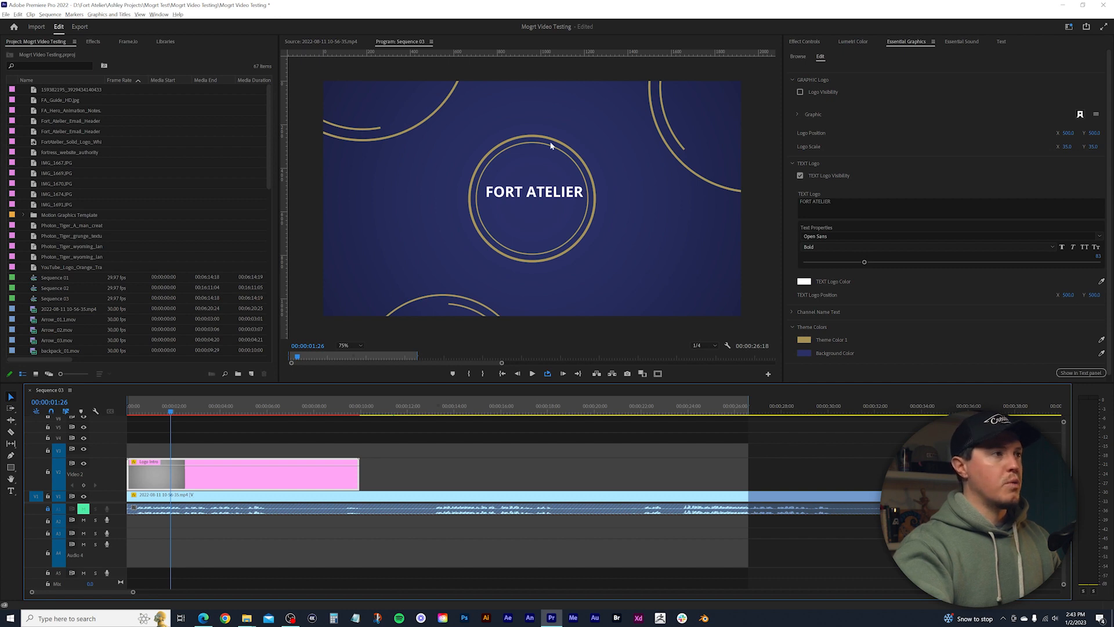
pyautogui.moveTo(1093, 296); pyautogui.dragTo(1107, 296)
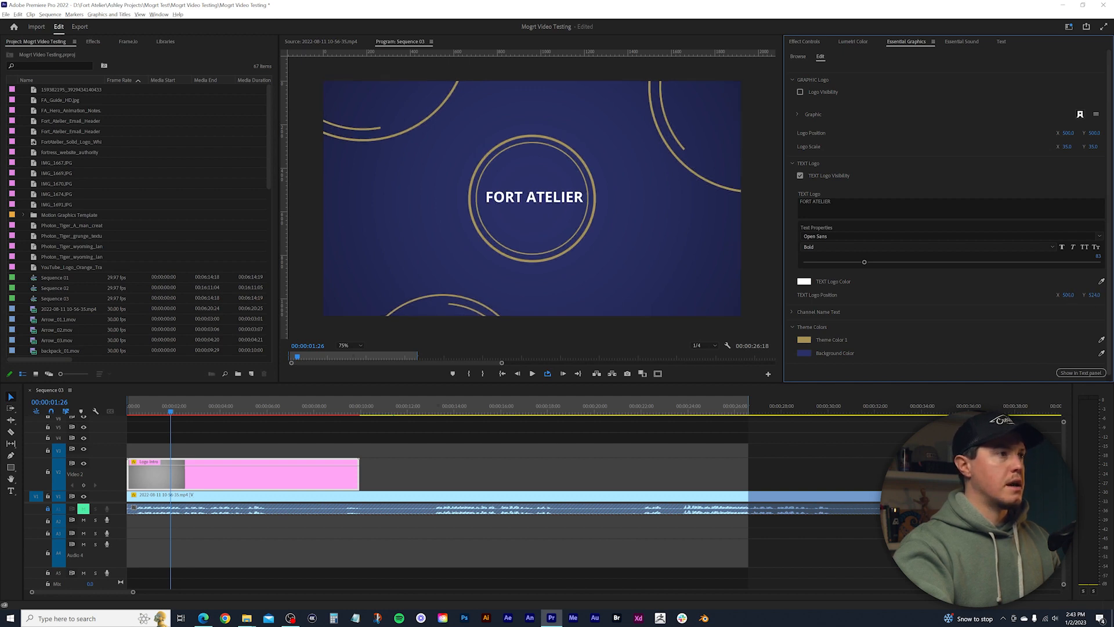
pyautogui.moveTo(1068, 295); pyautogui.dragTo(1065, 294)
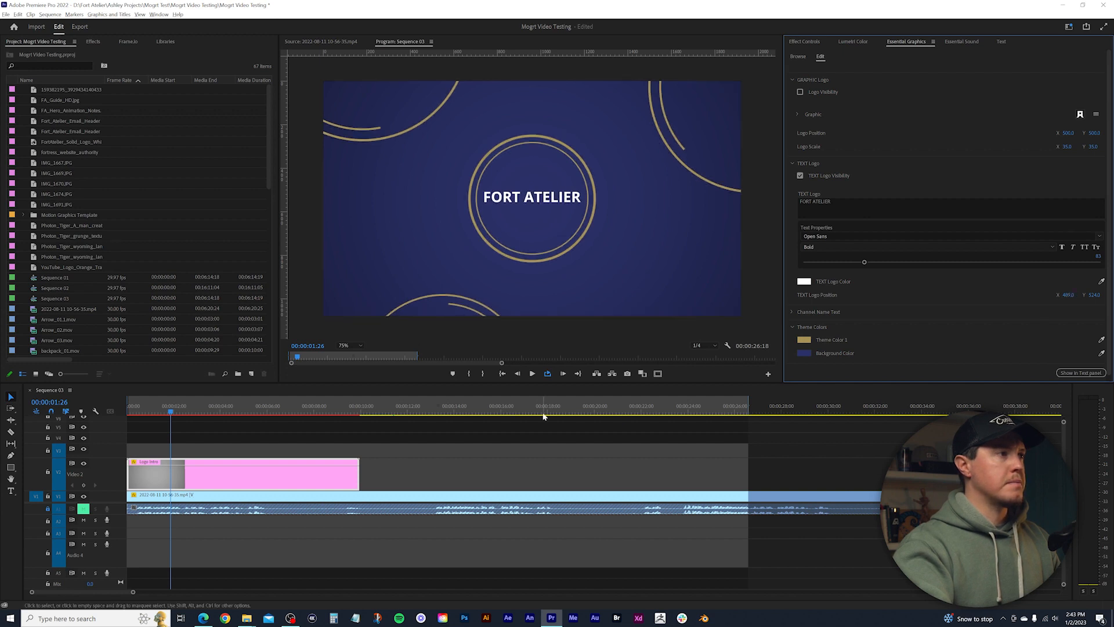
# Expand the Channel Name Text settings and raise the channel name beneath the text logo at 00:00:03:23, setting its Y position to -118
pyautogui.click(172, 414)
pyautogui.moveTo(172, 415); pyautogui.dragTo(214, 403)
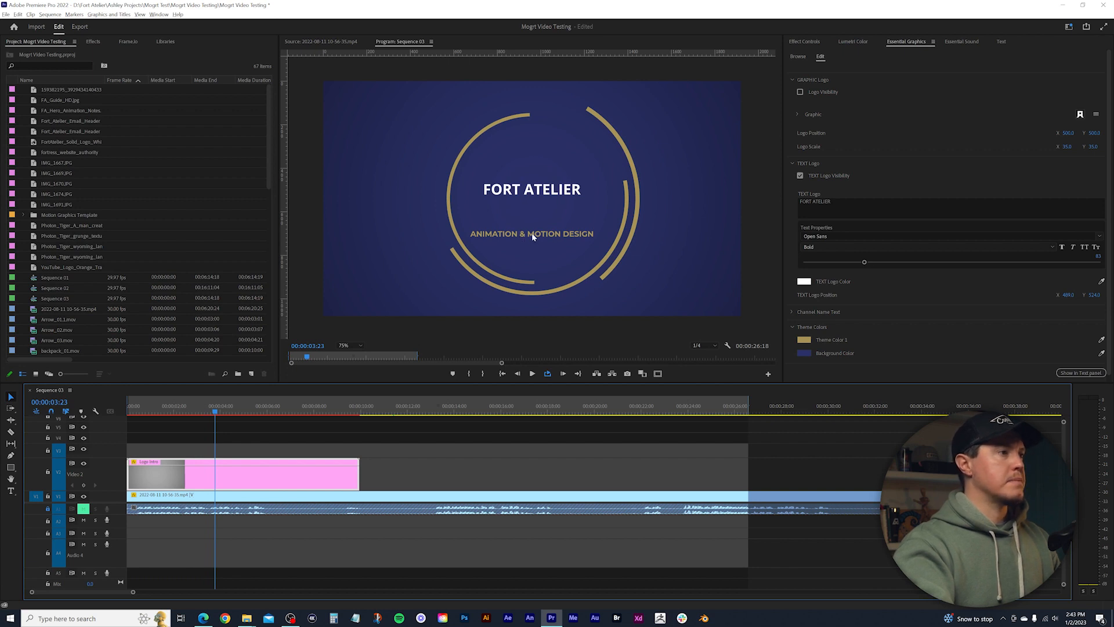
pyautogui.click(794, 313)
pyautogui.scroll(-3, 893, 308)
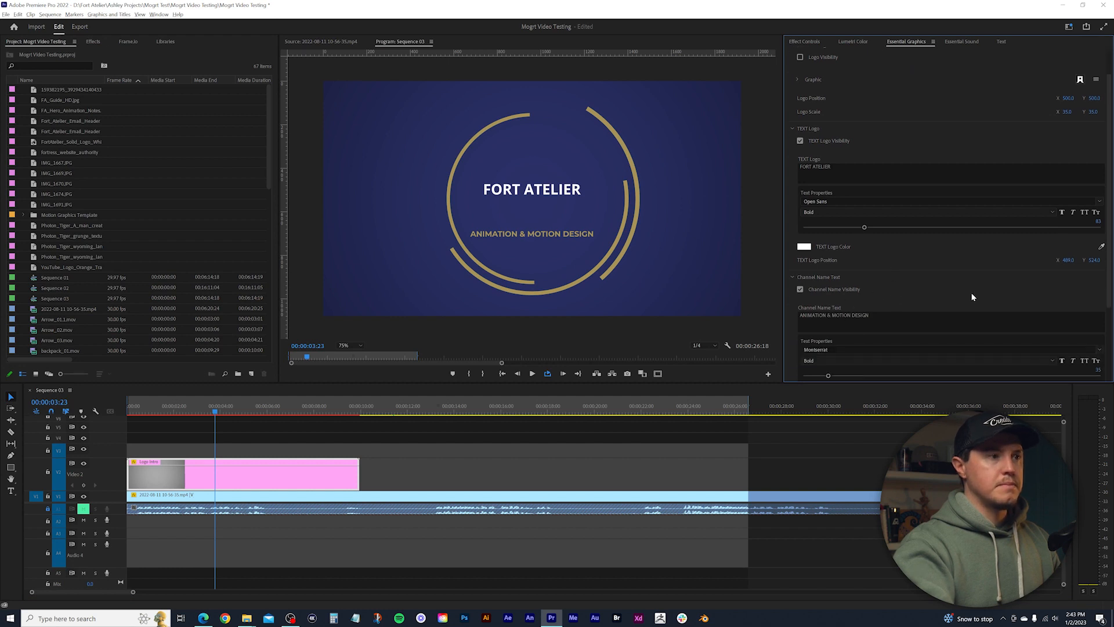
pyautogui.scroll(-1, 974, 313)
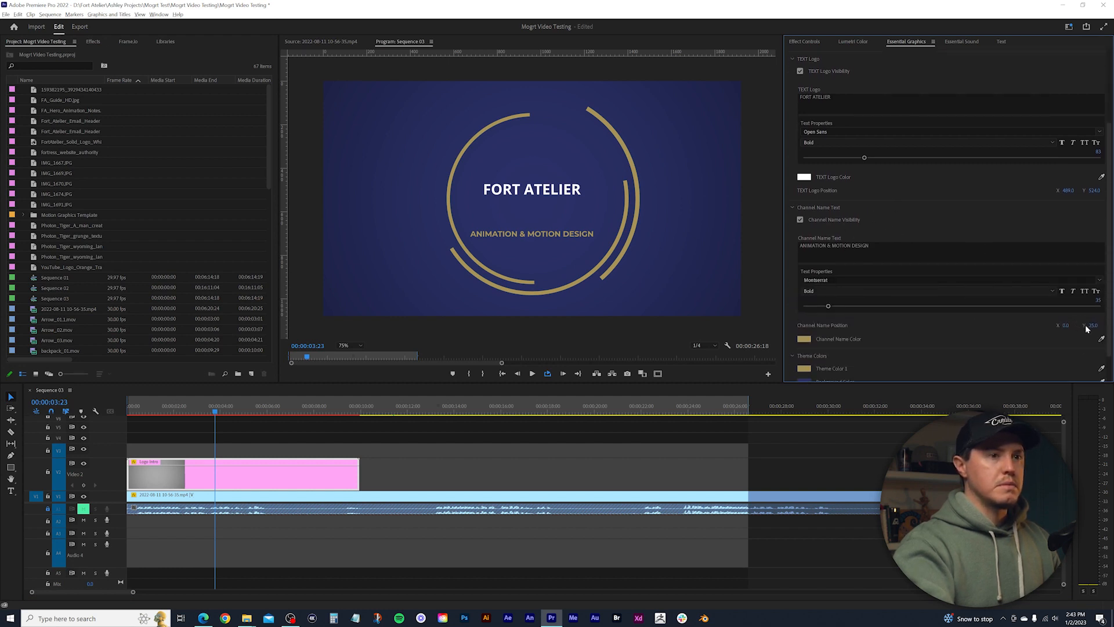
pyautogui.moveTo(1094, 326); pyautogui.dragTo(1047, 326)
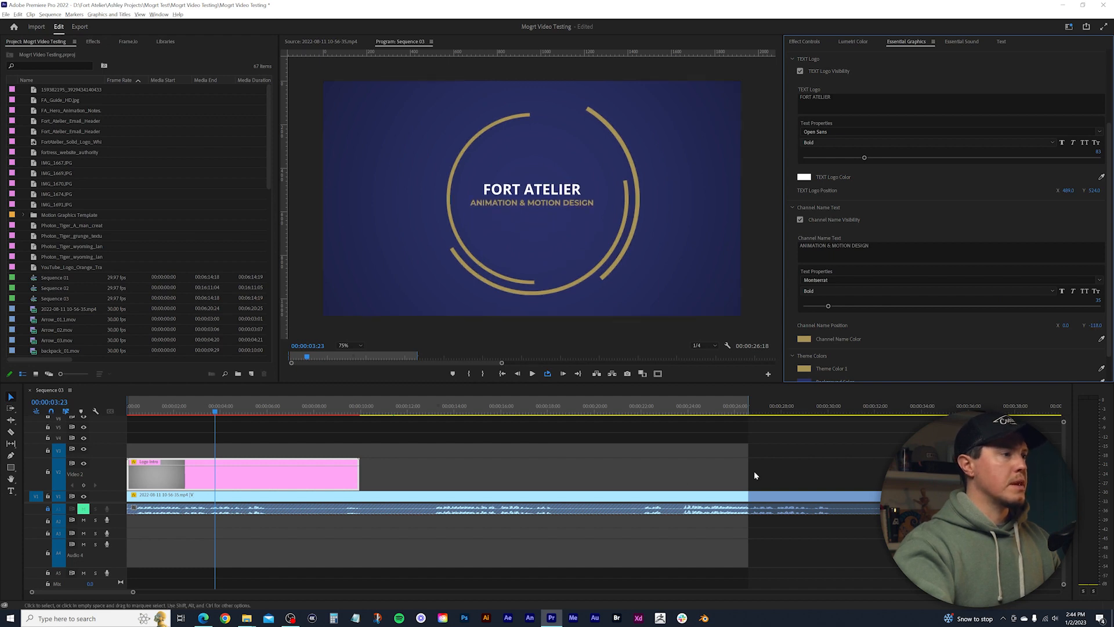
# Fine-tune the channel name's Y position to -110, checking its reveal under the text logo around 00:00:02:22
pyautogui.click(212, 413)
pyautogui.moveTo(212, 413); pyautogui.dragTo(194, 416)
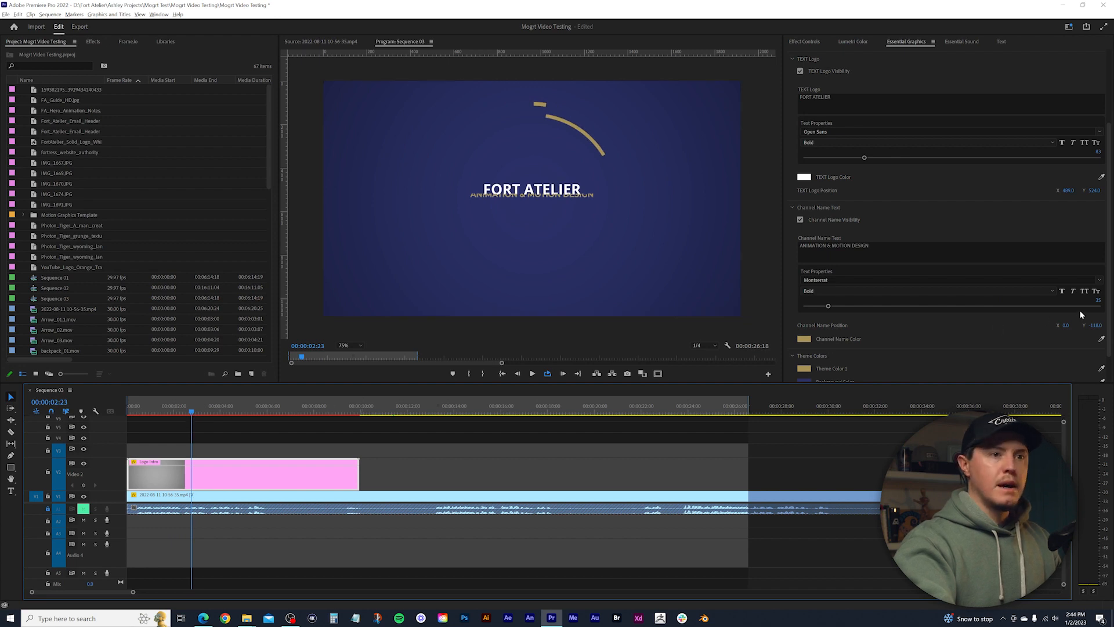
pyautogui.click(1090, 326)
pyautogui.moveTo(1090, 326); pyautogui.dragTo(1099, 326)
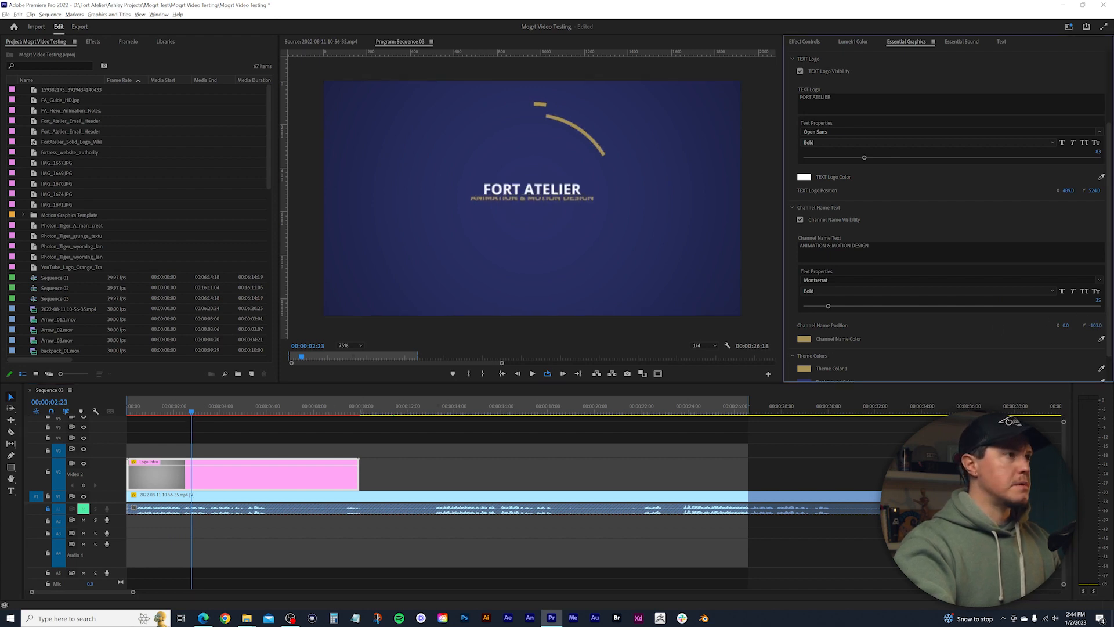
pyautogui.moveTo(1099, 326); pyautogui.dragTo(1101, 326)
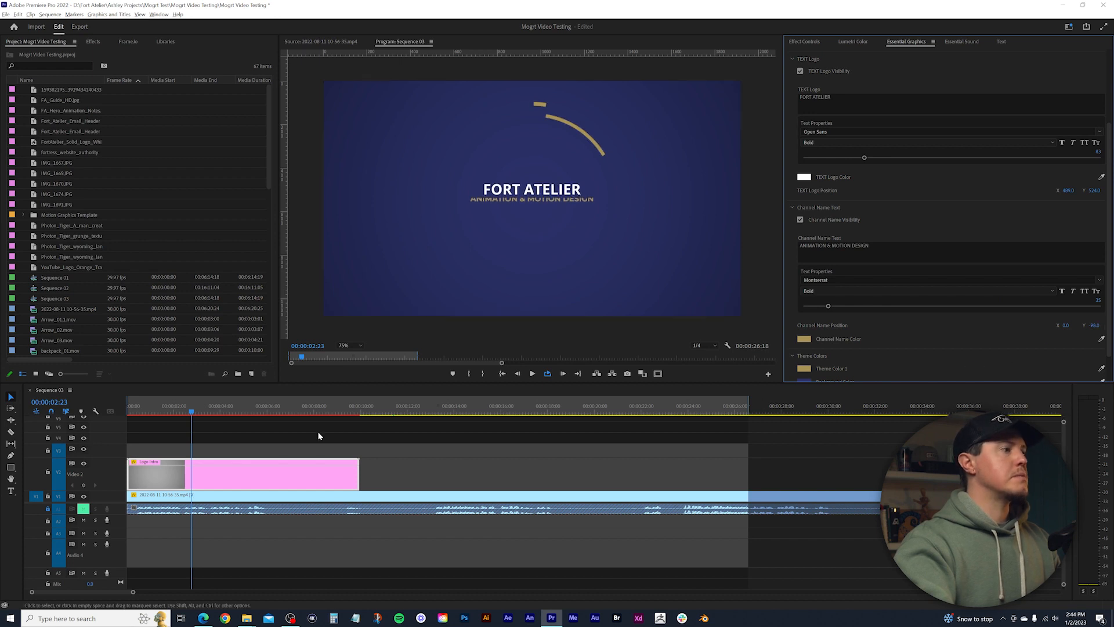
pyautogui.moveTo(193, 415); pyautogui.dragTo(191, 414)
pyautogui.moveTo(1096, 326); pyautogui.dragTo(1090, 326)
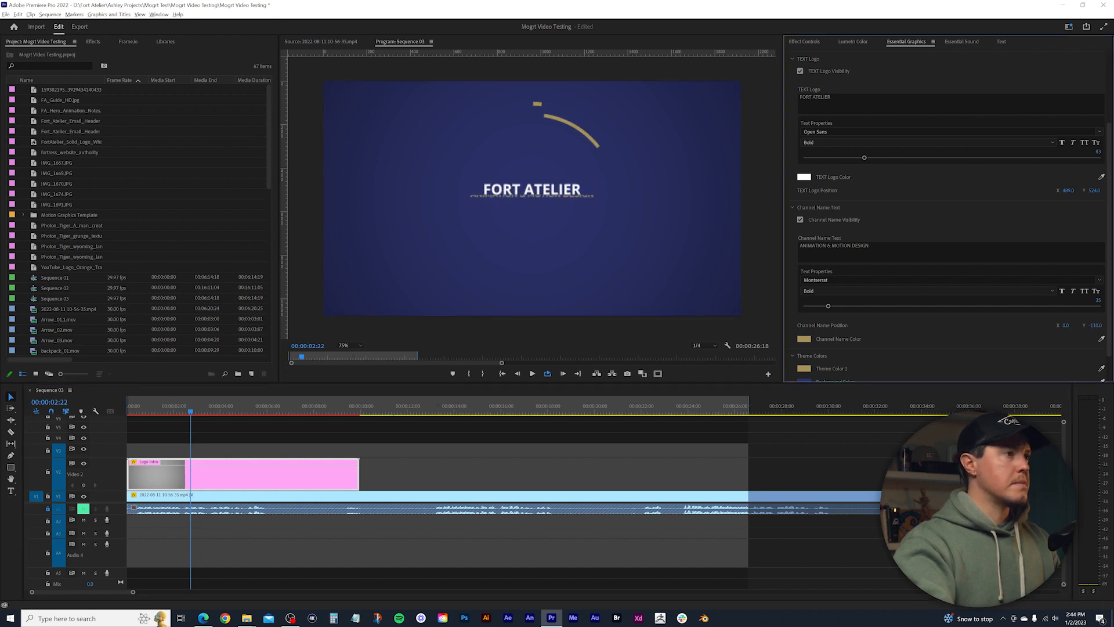
# Scrub the logo intro between about 00:00:03:02 and 00:00:04:10 to review the text logo and channel name spacing
pyautogui.click(197, 412)
pyautogui.moveTo(197, 412); pyautogui.dragTo(228, 414)
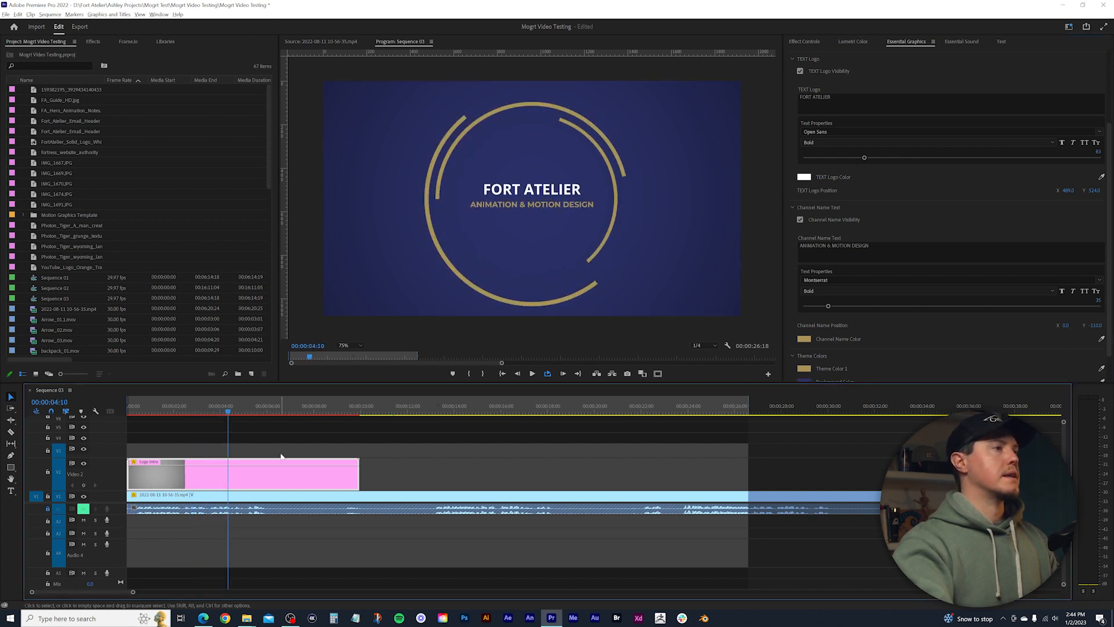
pyautogui.moveTo(228, 413); pyautogui.dragTo(198, 413)
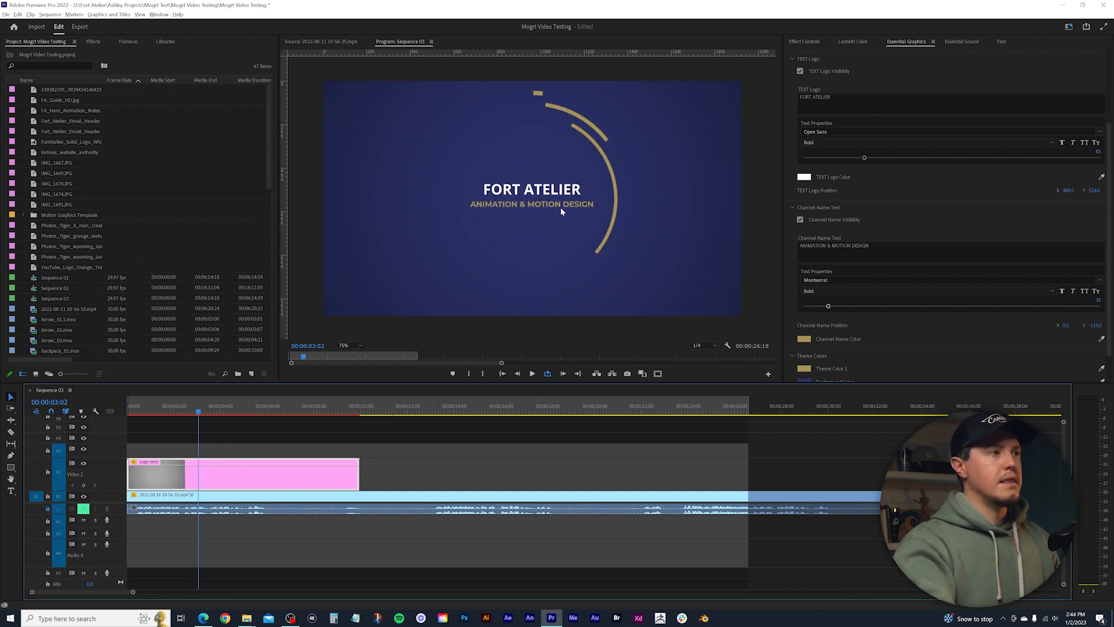
pyautogui.moveTo(198, 413); pyautogui.dragTo(227, 413)
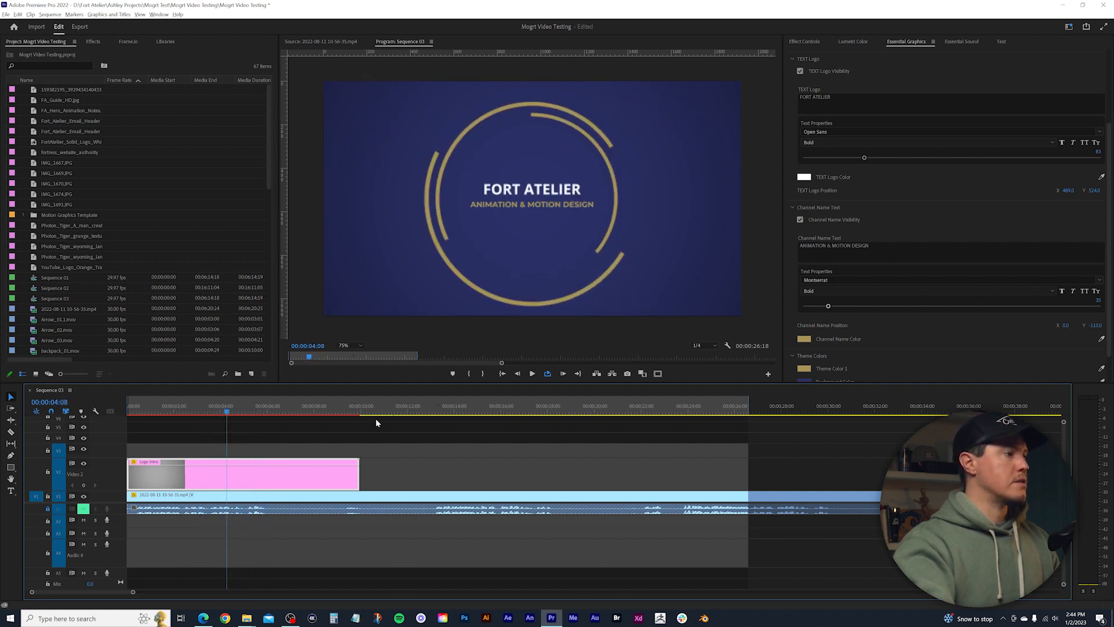